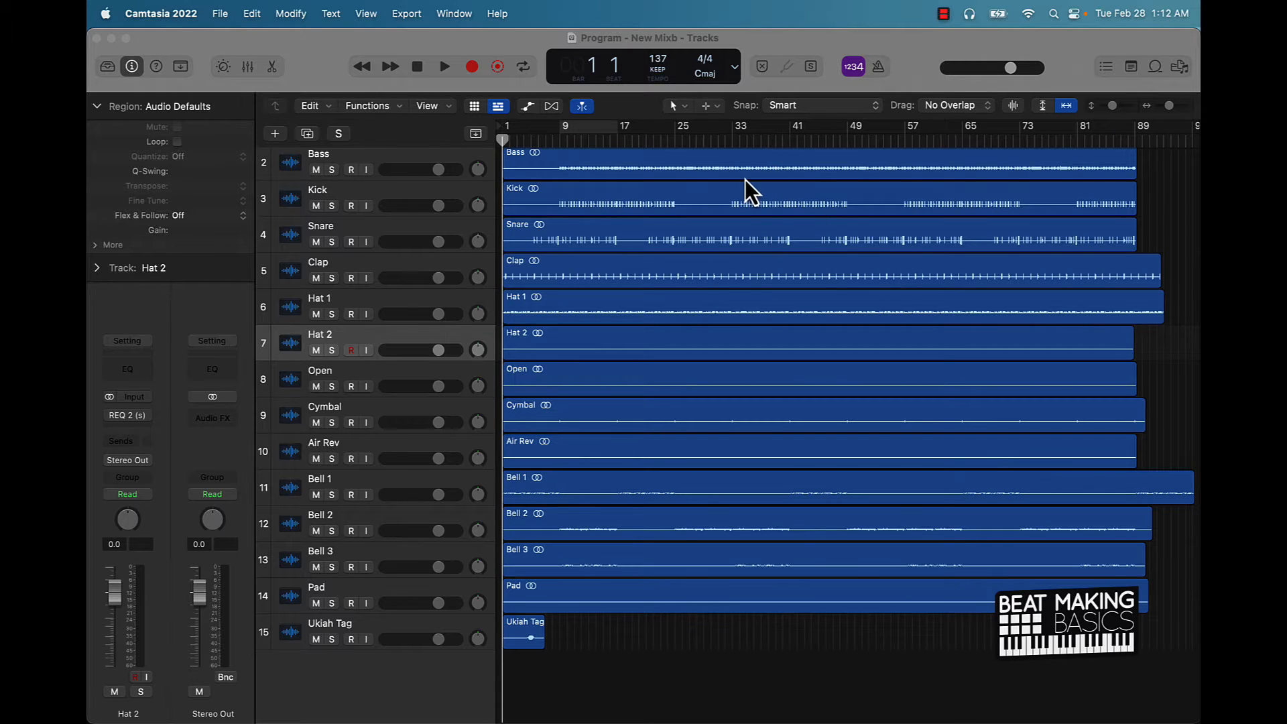
# Look inside the Desktop's Program - 137 BPM - Stems folder in Finder, then return to Logic Pro.
pyautogui.click(149, 697)
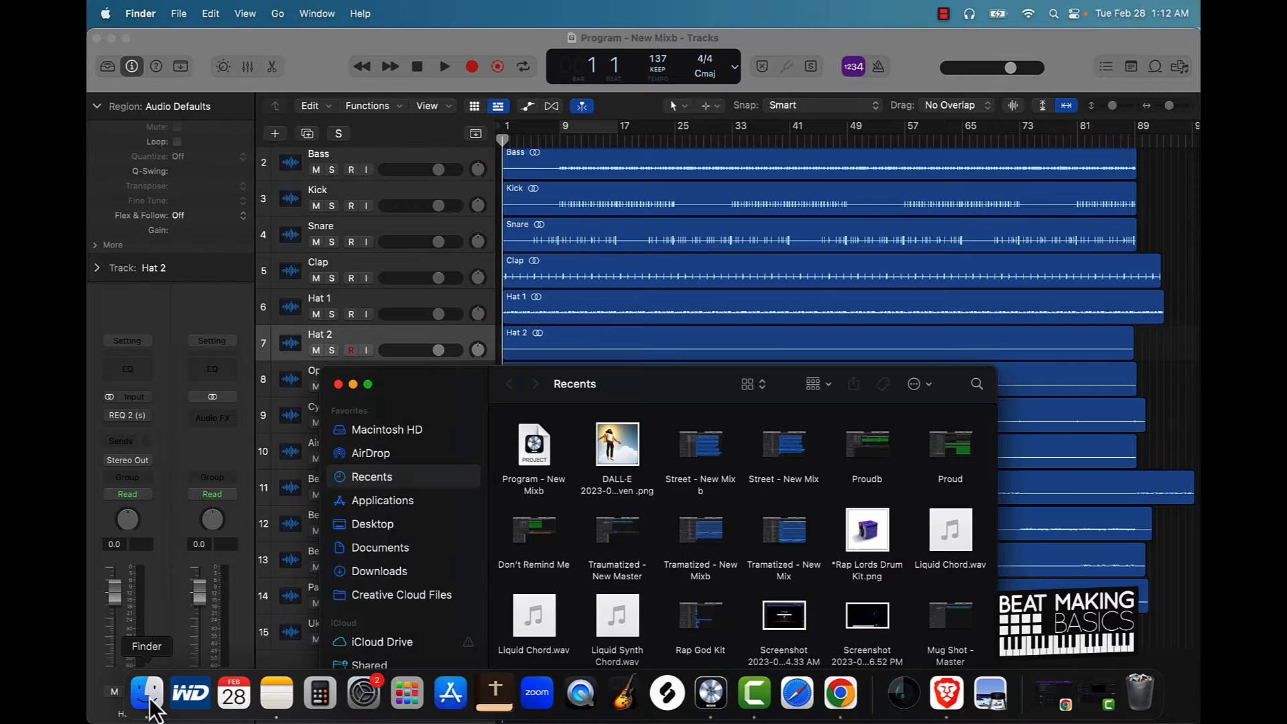
pyautogui.click(372, 525)
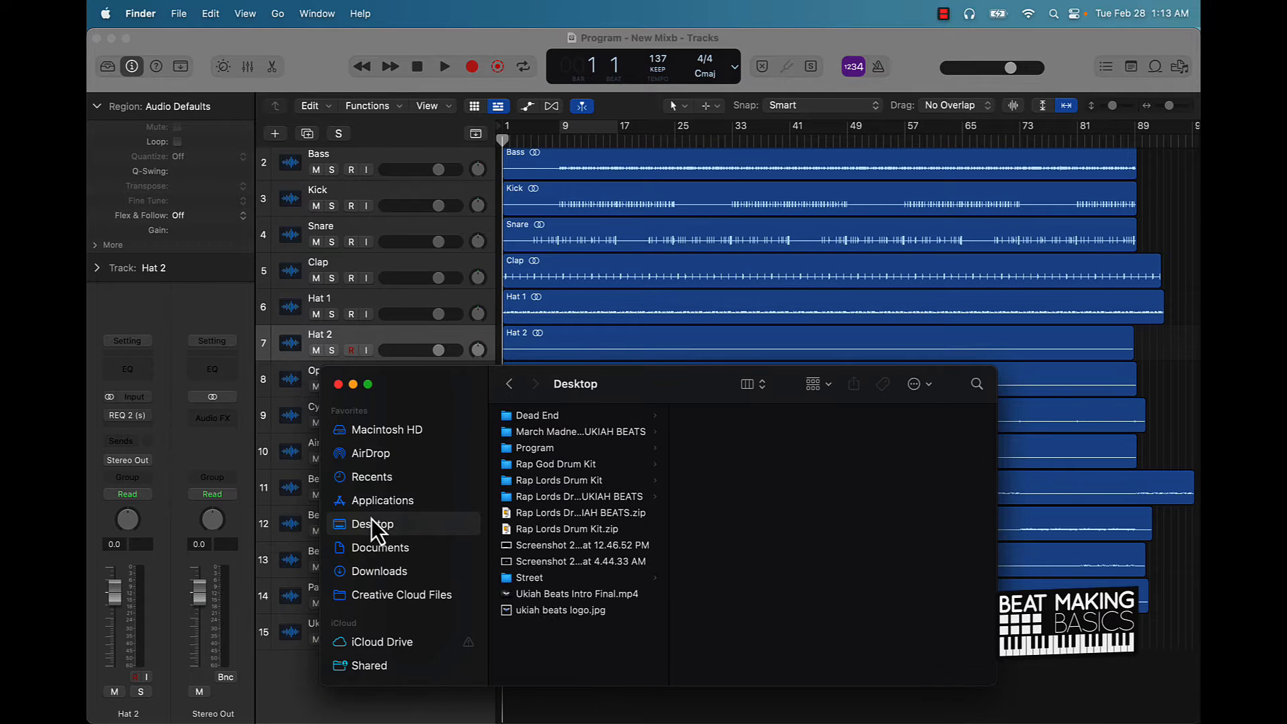
pyautogui.click(542, 446)
pyautogui.click(757, 416)
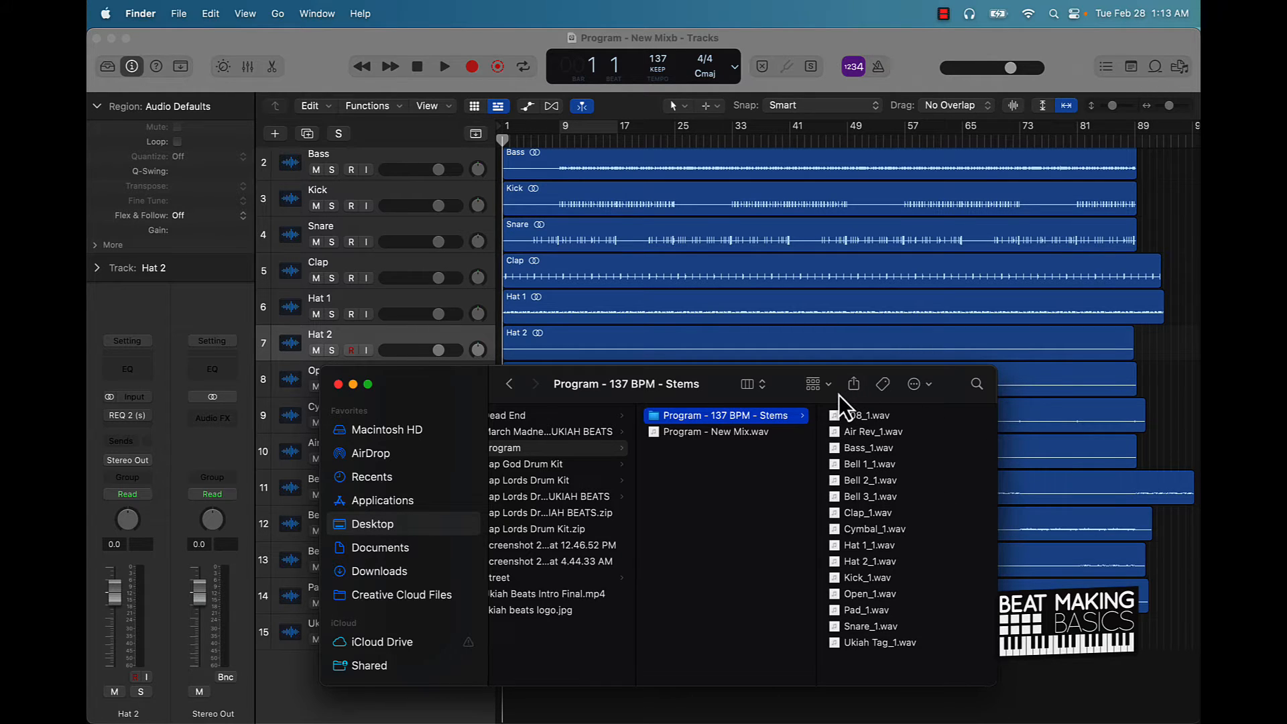
pyautogui.moveTo(839, 396); pyautogui.dragTo(296, 345)
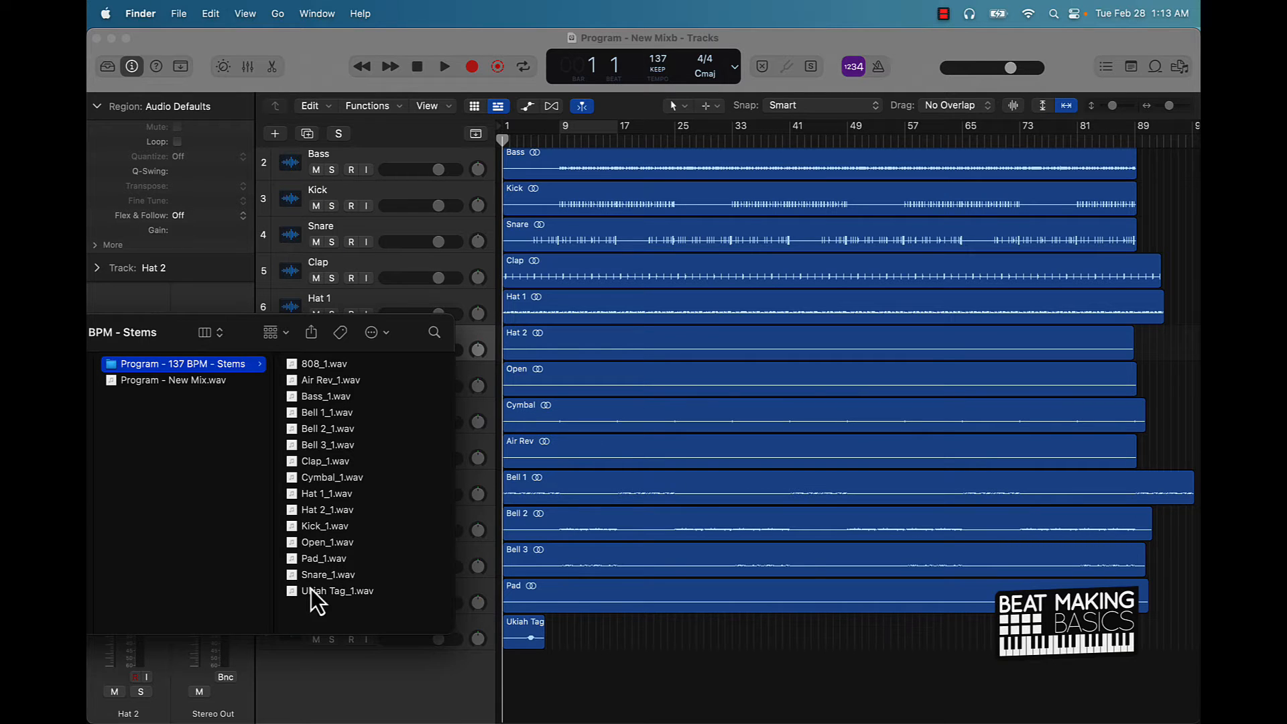
pyautogui.click(607, 711)
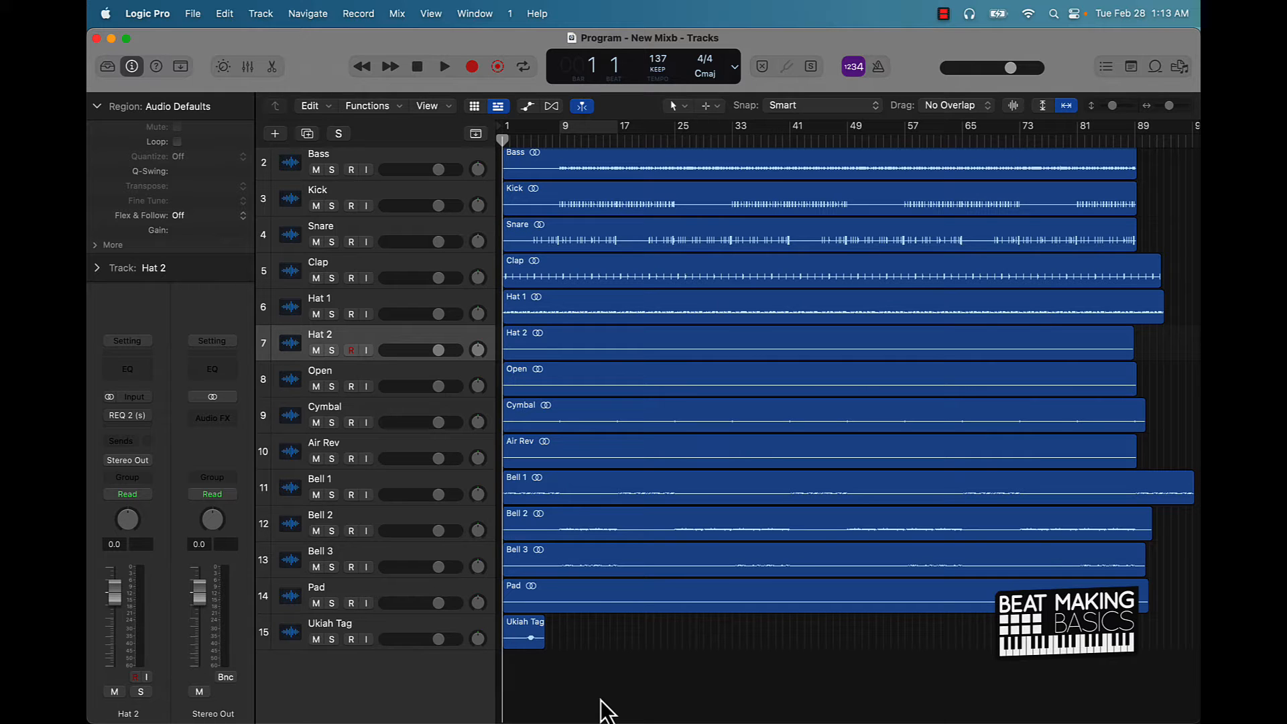
# Bring up the all-tracks audio export with Normalize set to Off.
pyautogui.press('super+s')
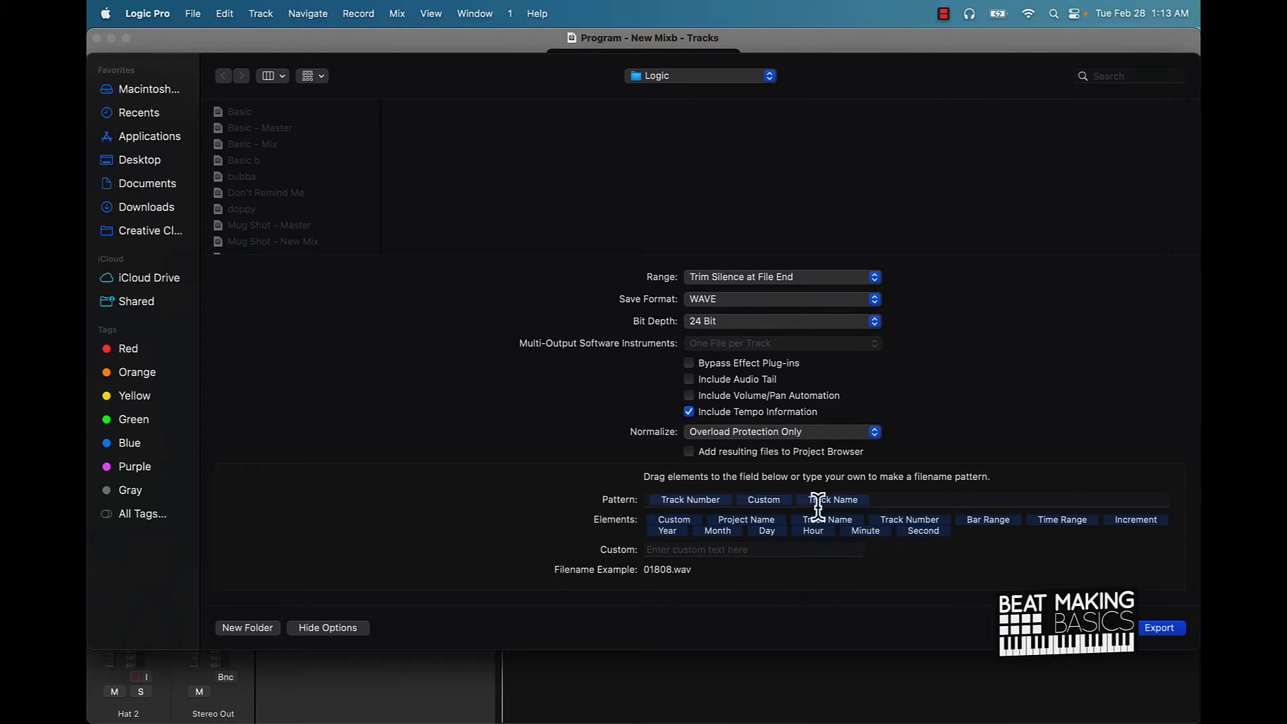
pyautogui.click(722, 427)
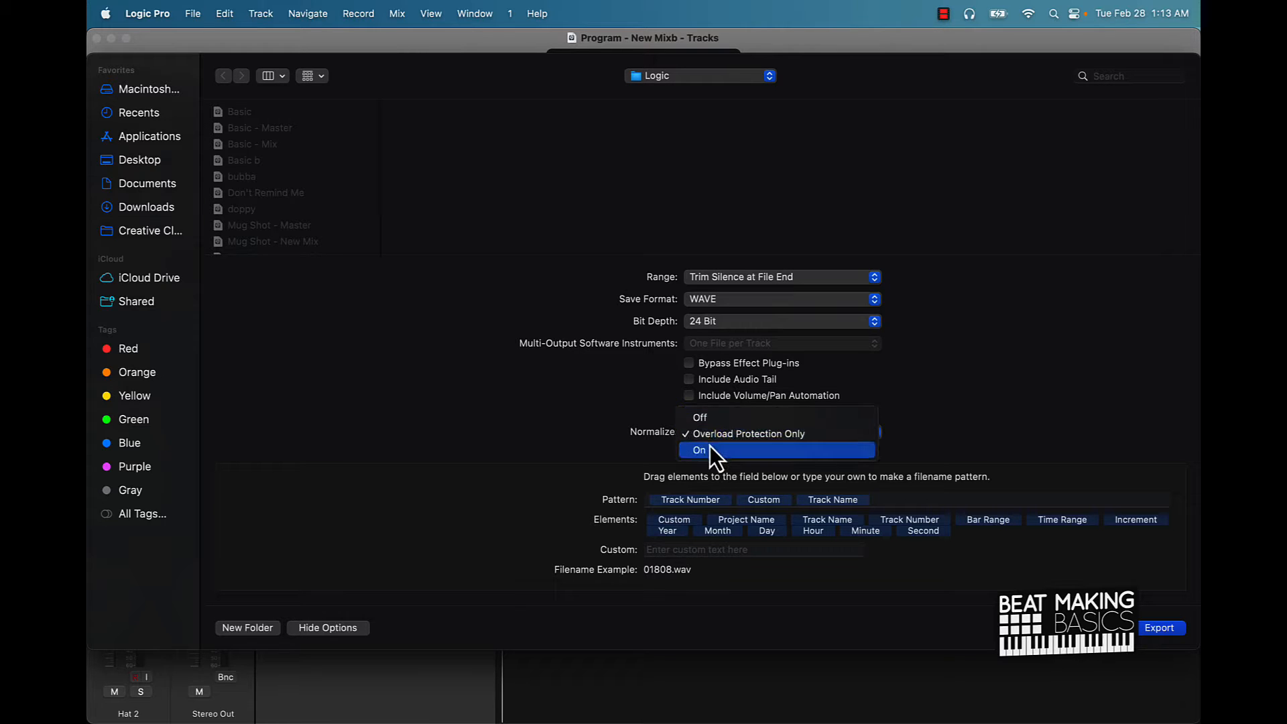
pyautogui.click(705, 418)
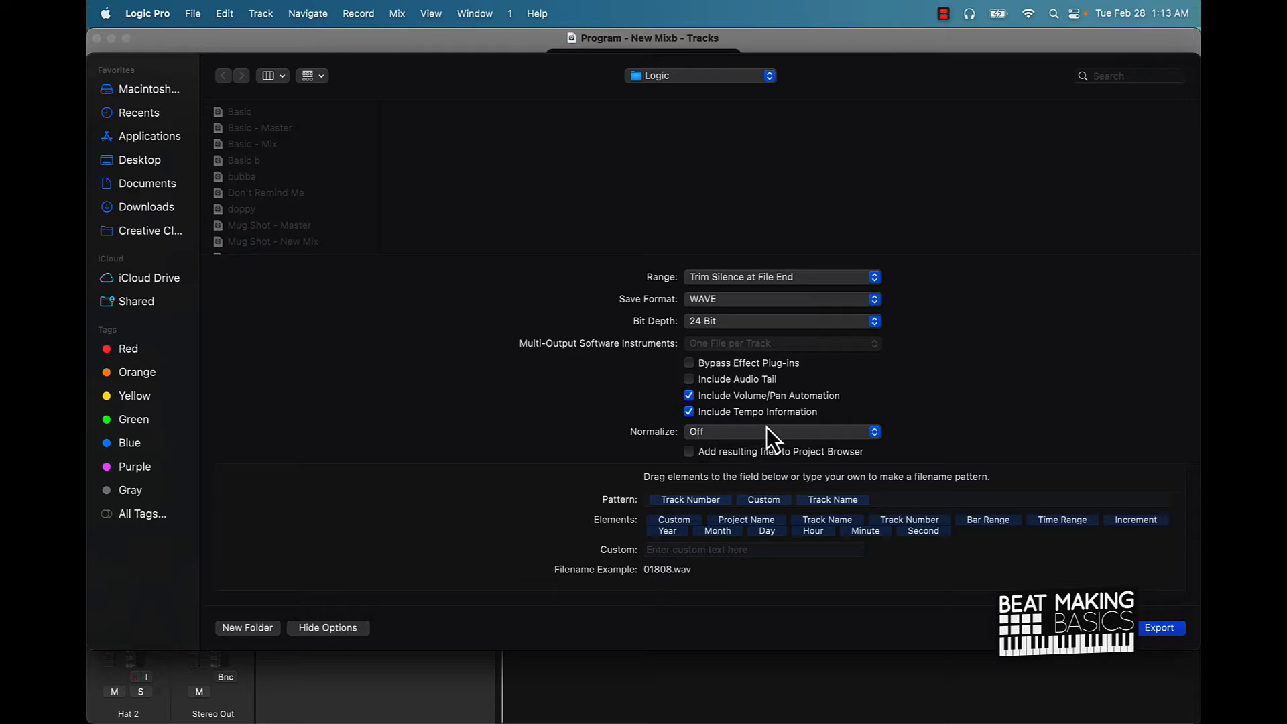
pyautogui.click(689, 502)
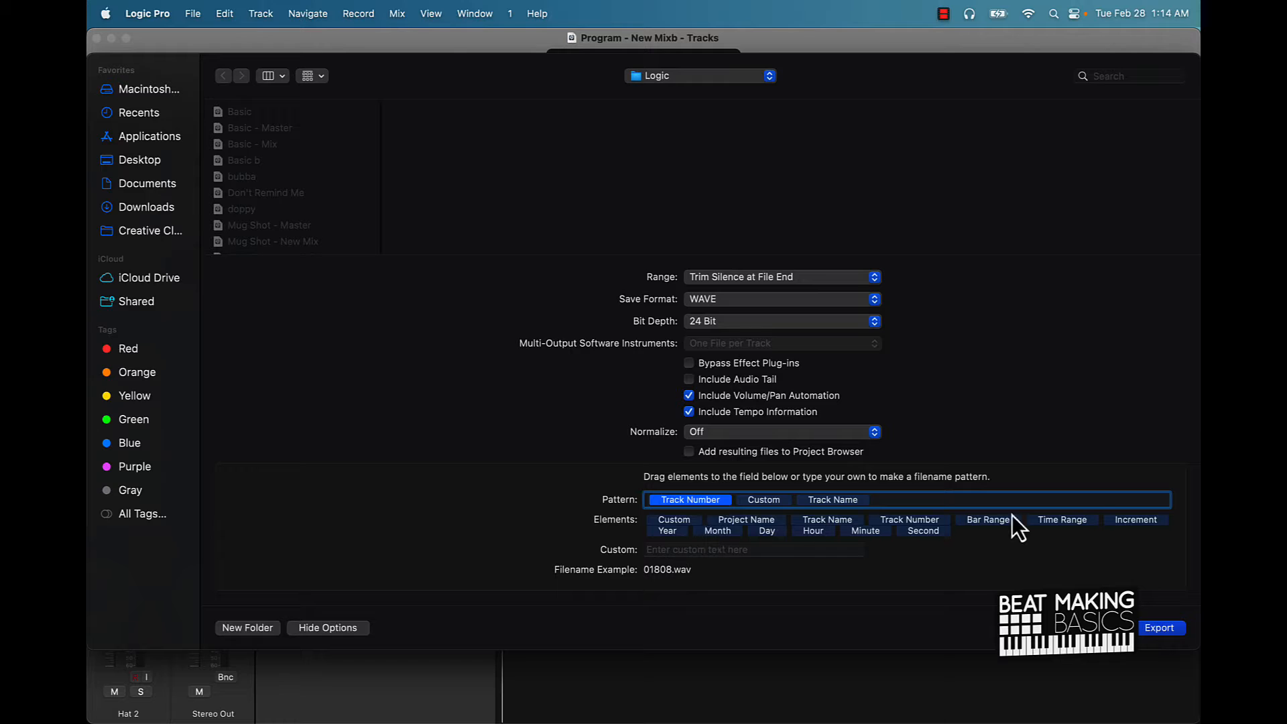
# Rebuild the filename pattern as Track Number, Custom '_', Track Name (01_808.wav), then close the settings.
pyautogui.press('BackSpace')
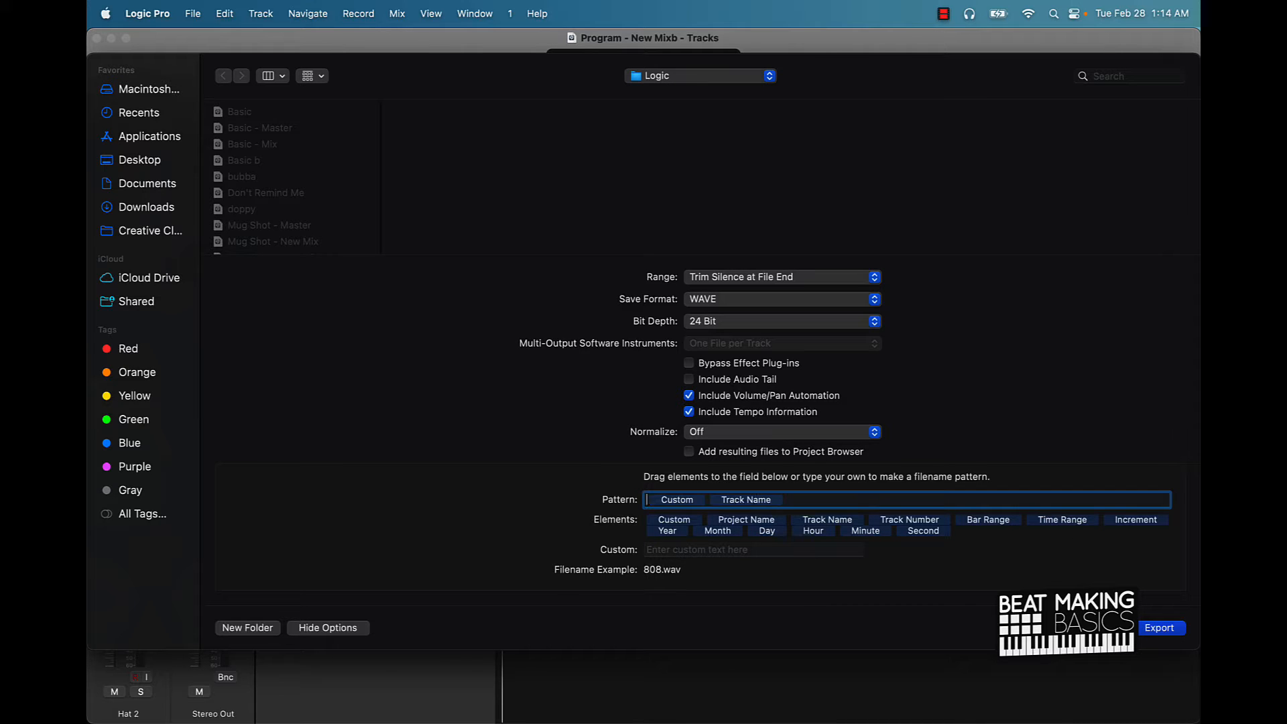
pyautogui.click(677, 500)
pyautogui.press('BackSpace')
pyautogui.moveTo(685, 520); pyautogui.dragTo(653, 501)
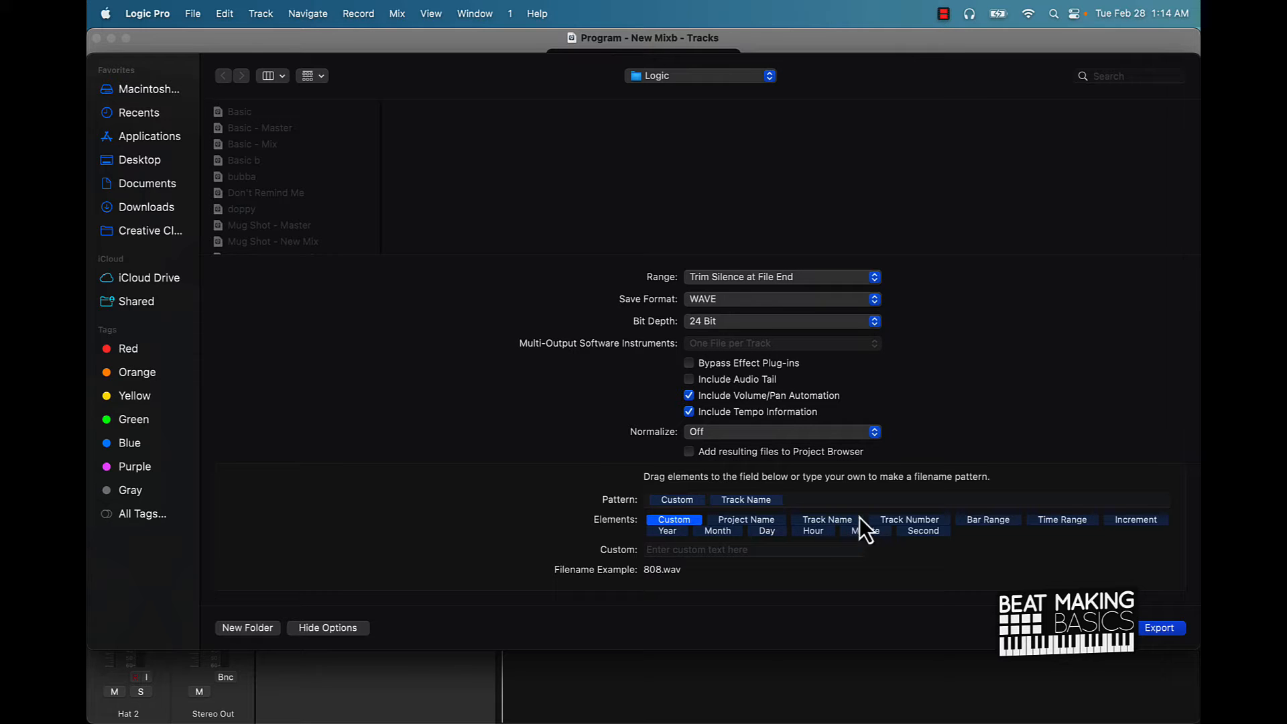
pyautogui.moveTo(905, 521); pyautogui.dragTo(662, 500)
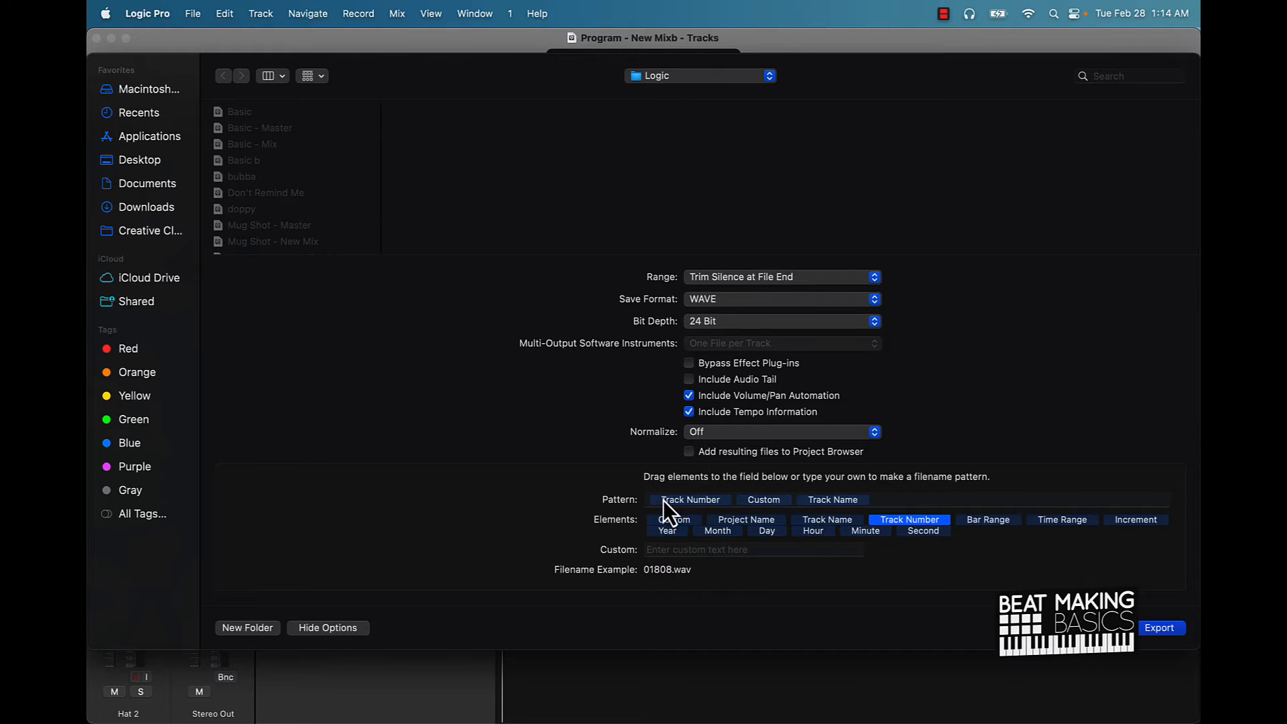
pyautogui.click(654, 551)
pyautogui.write('_')
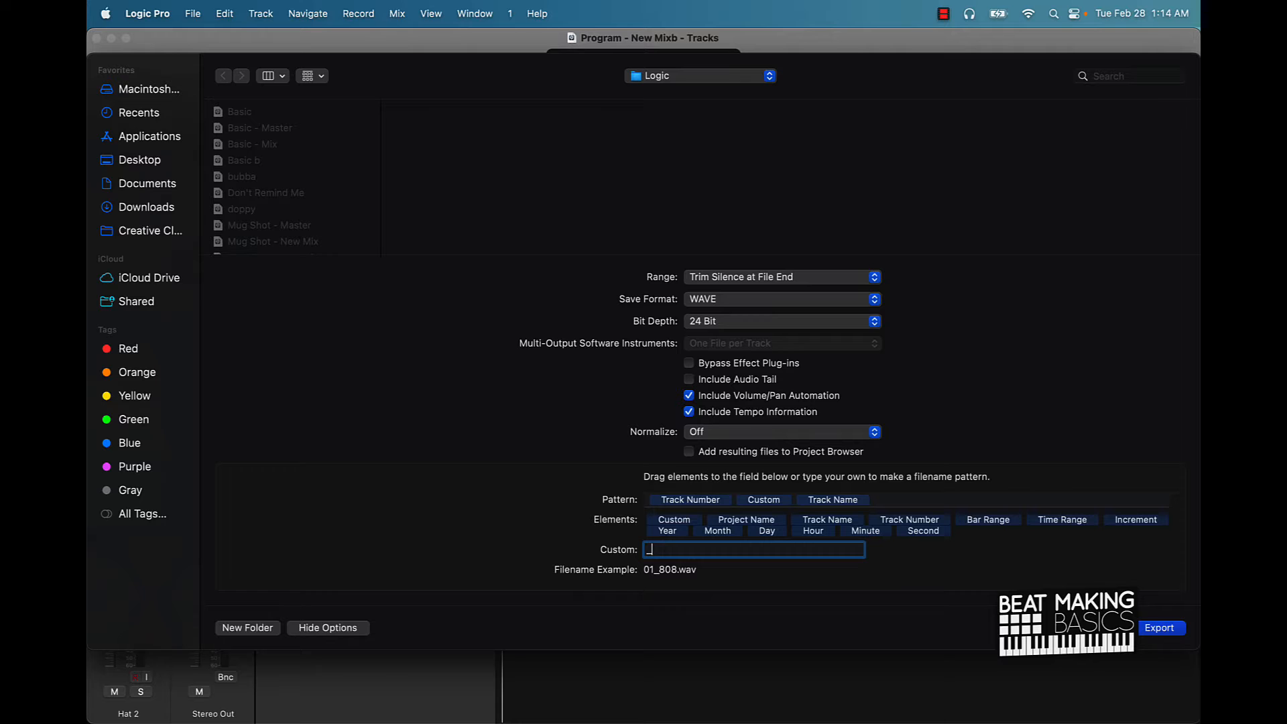
pyautogui.press('Escape')
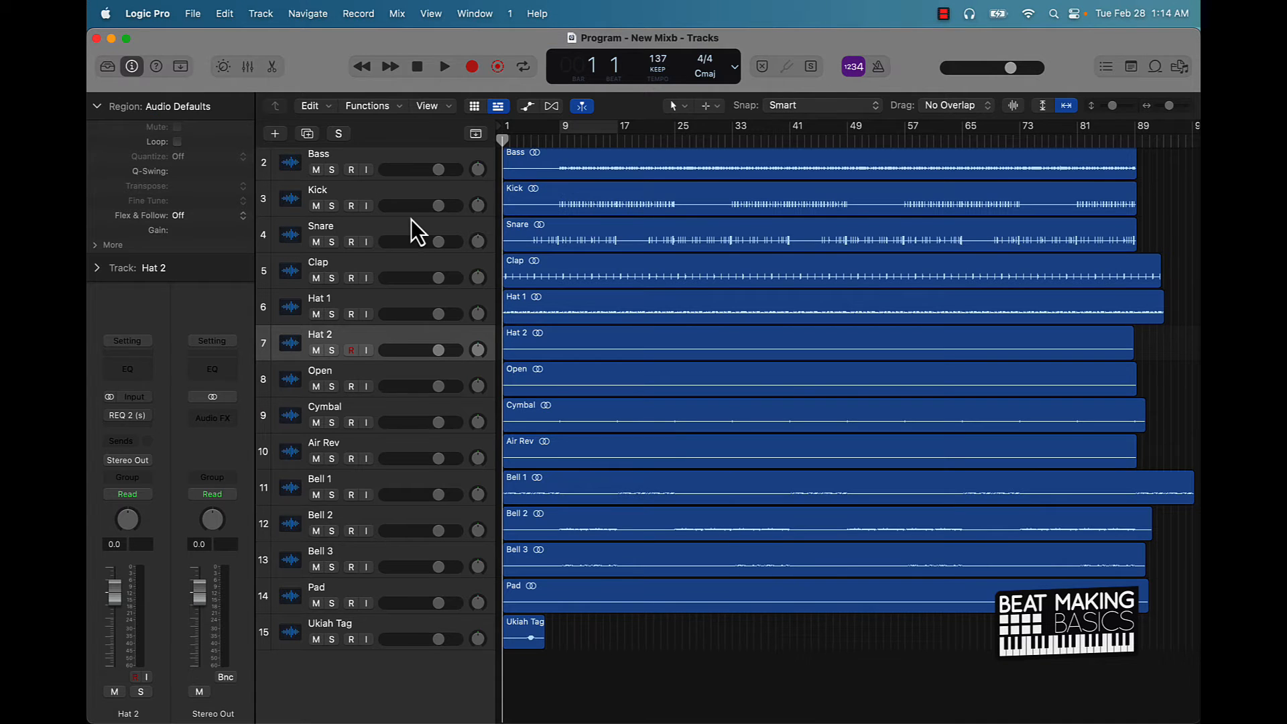
pyautogui.scroll(2, 411, 219)
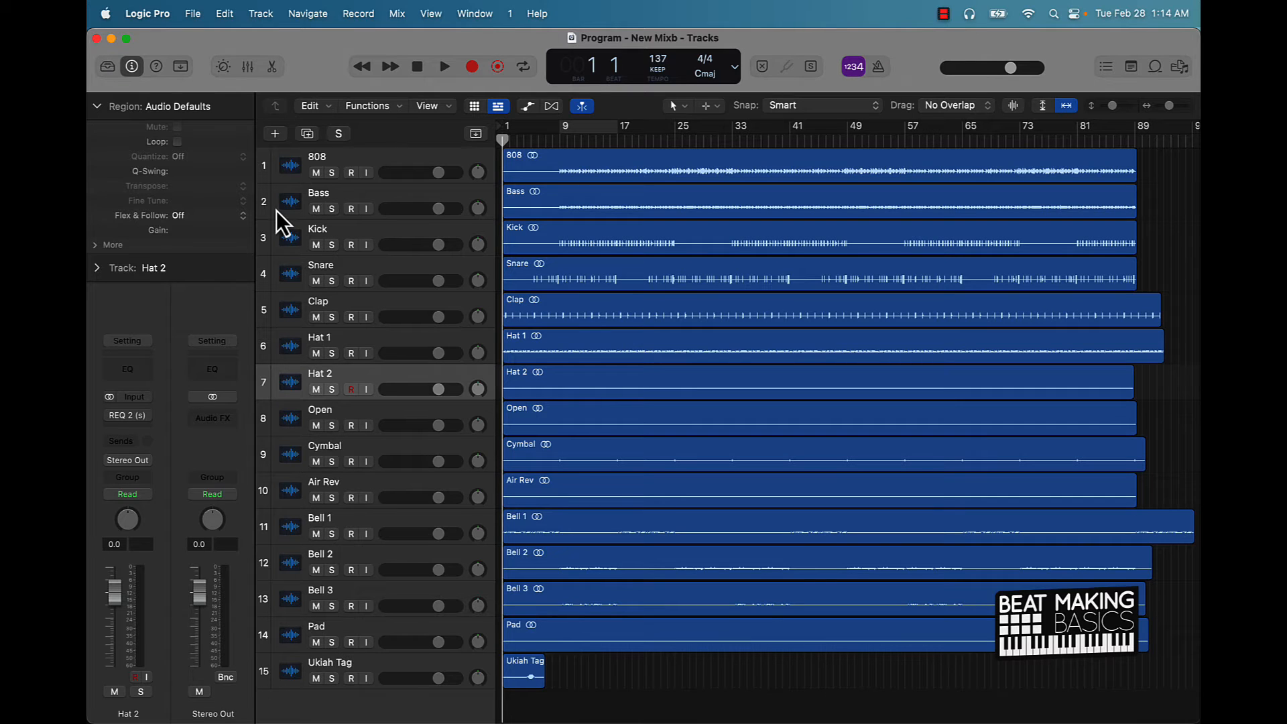
pyautogui.click(291, 165)
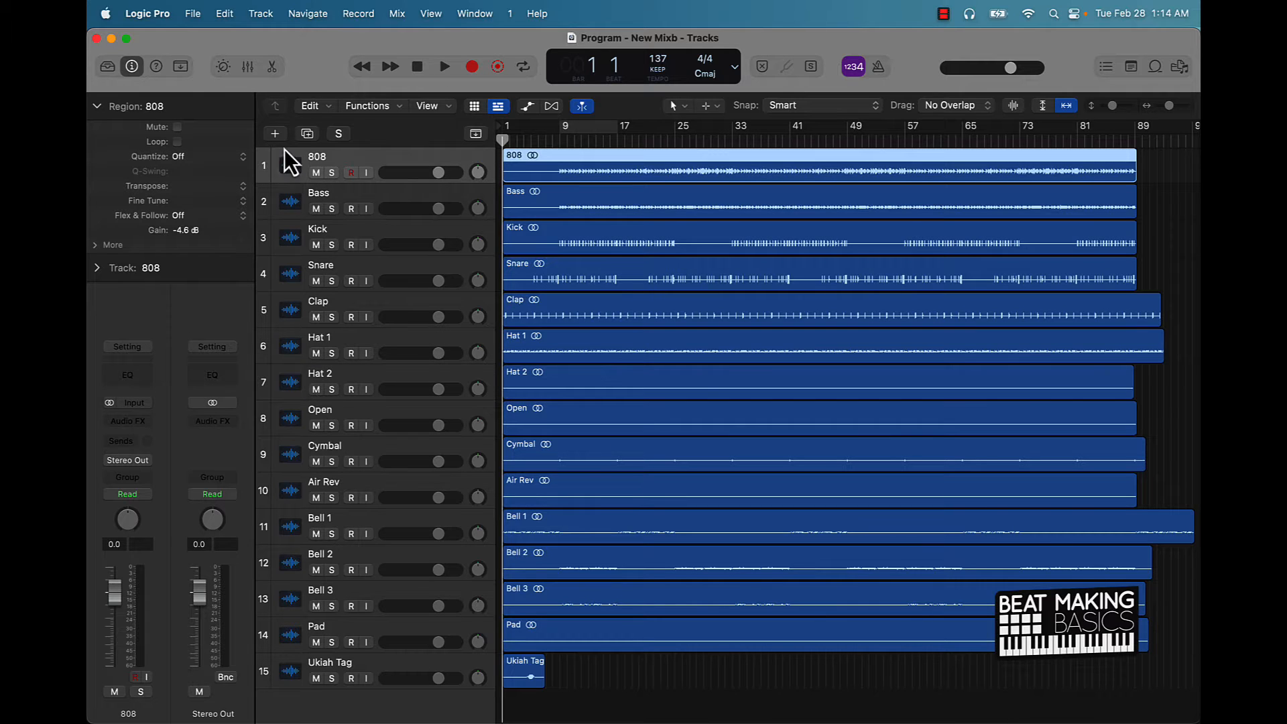
pyautogui.moveTo(289, 168); pyautogui.dragTo(227, 152)
pyautogui.click(597, 295)
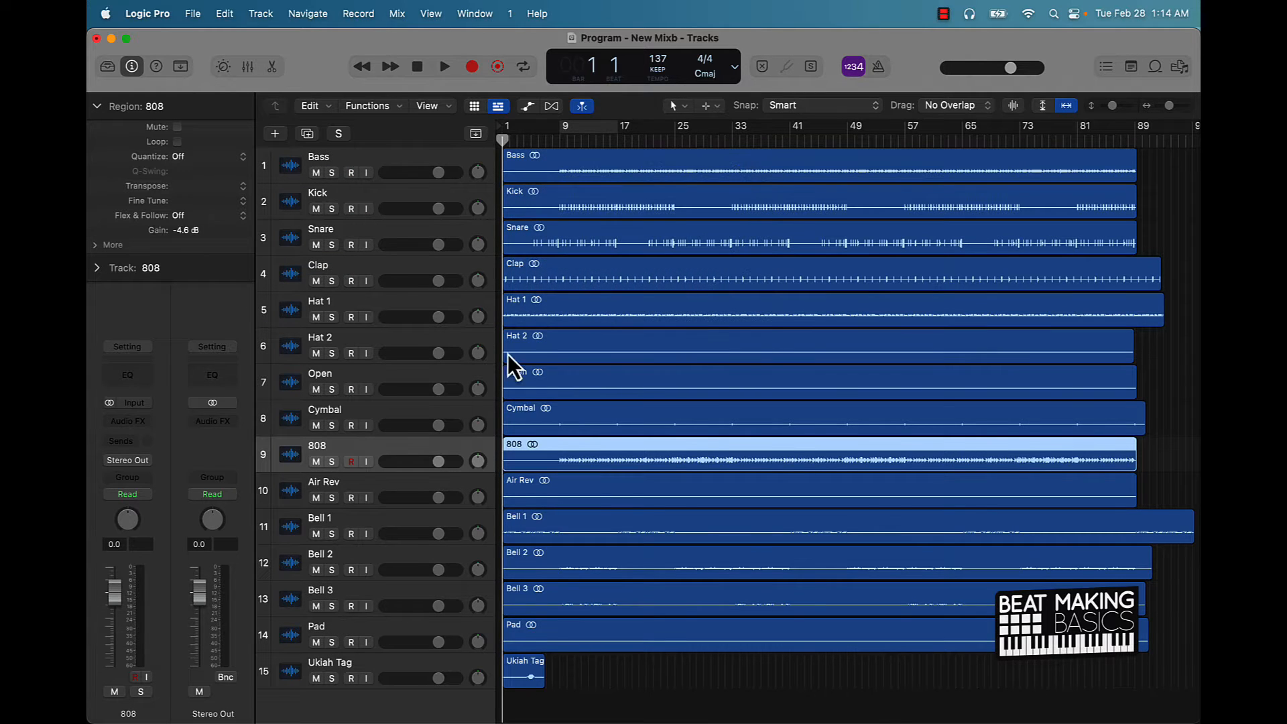
pyautogui.moveTo(291, 459); pyautogui.dragTo(281, 171)
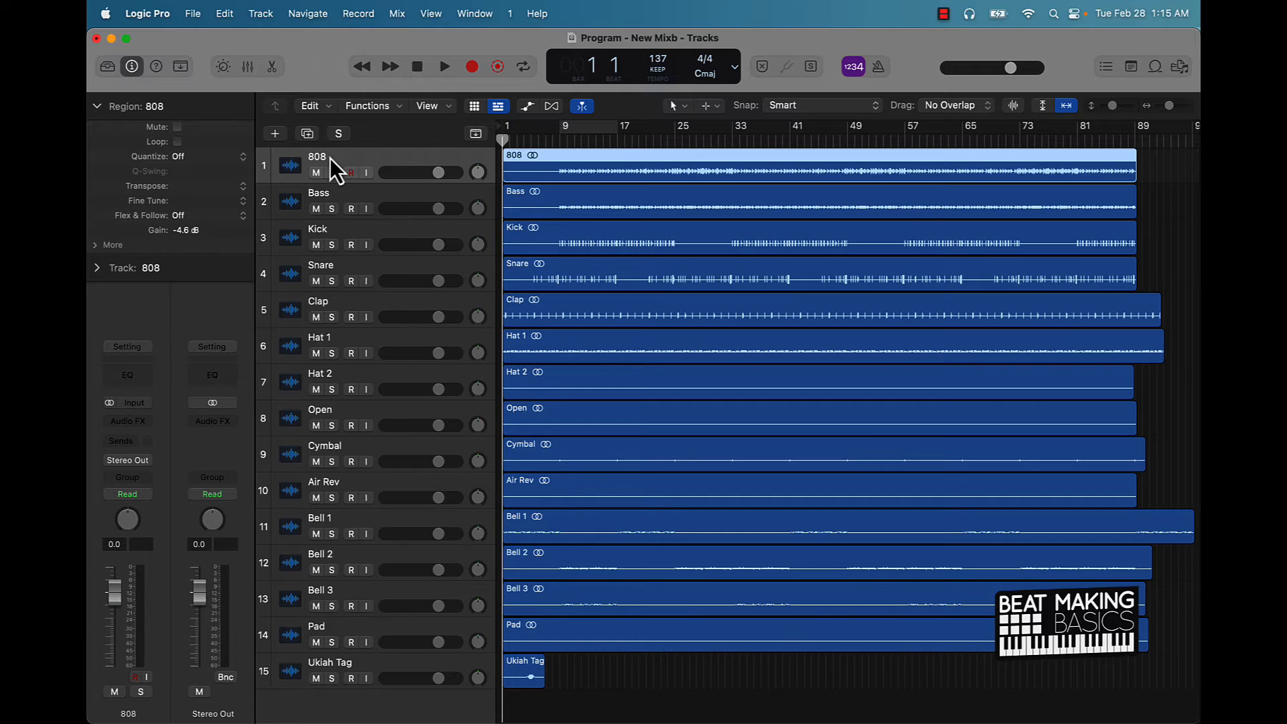
pyautogui.click(634, 678)
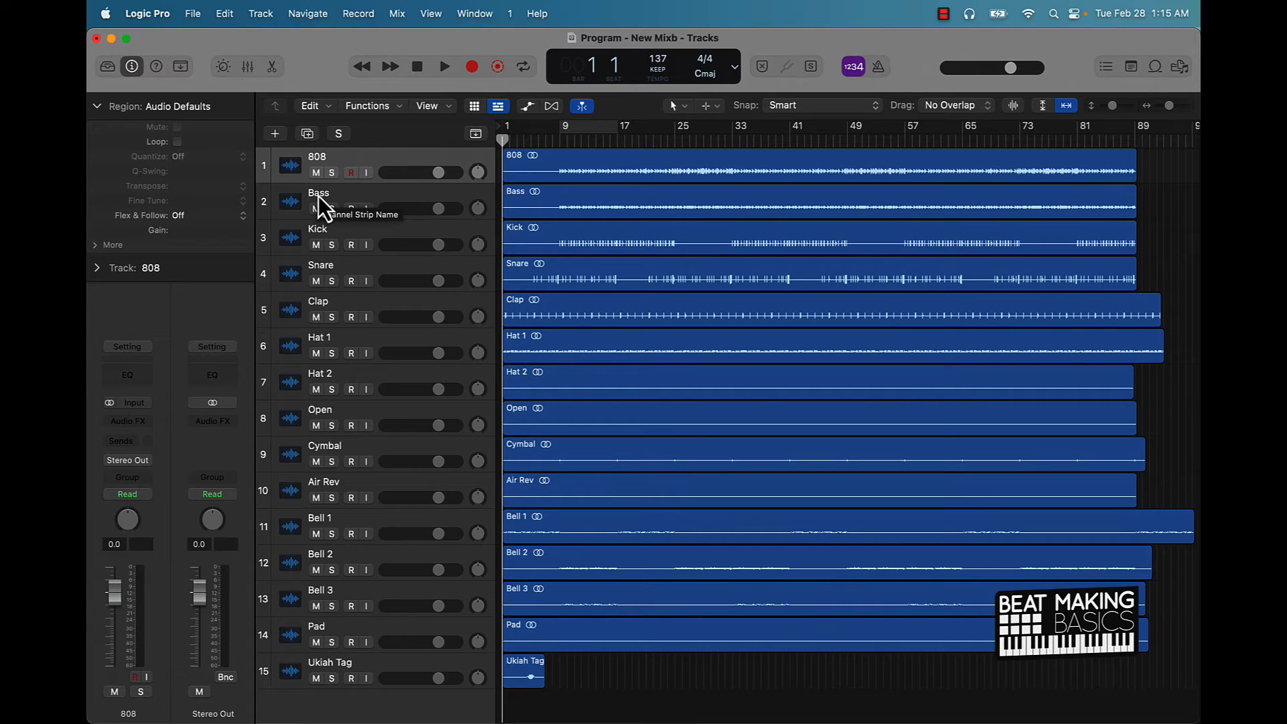
pyautogui.doubleClick(316, 159)
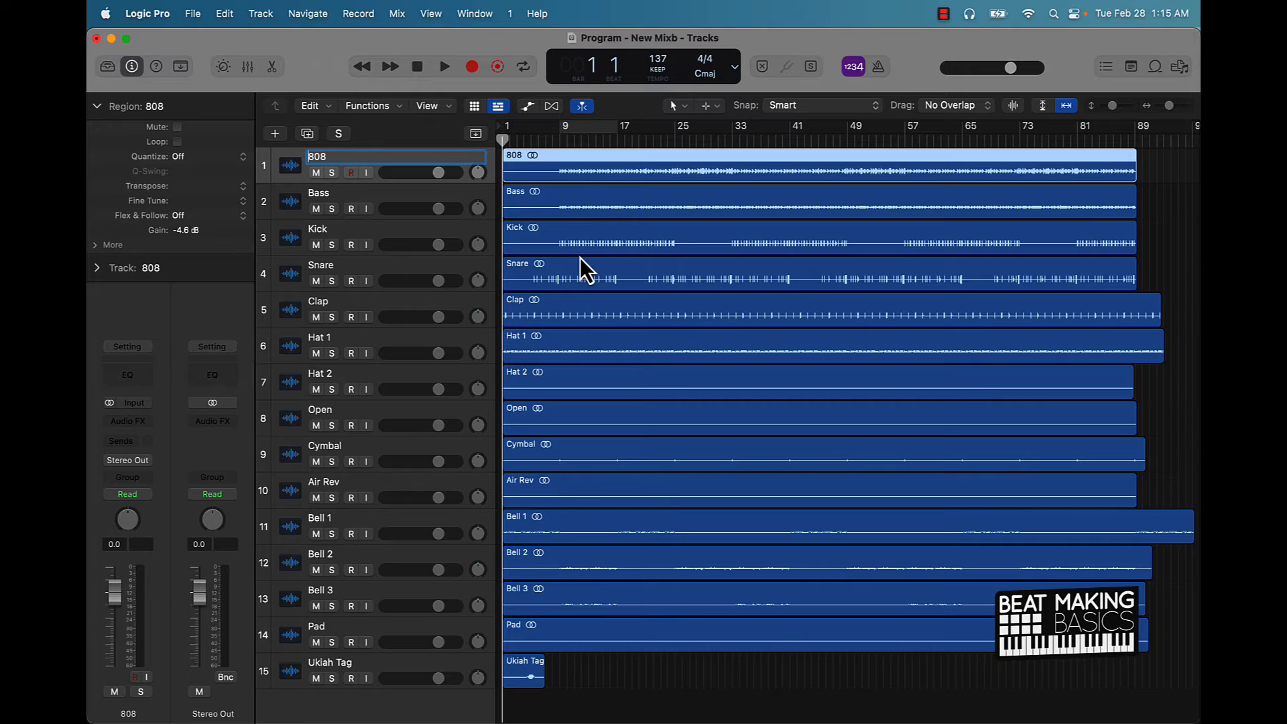
pyautogui.write('Program')
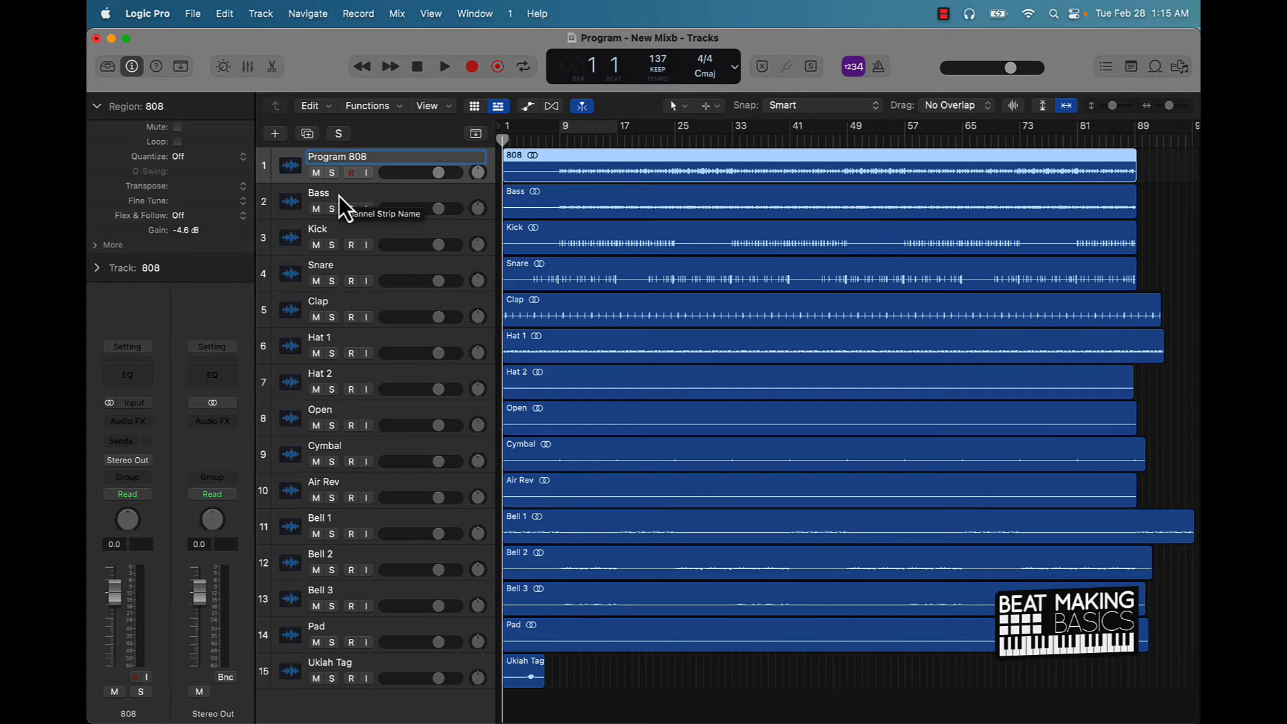
pyautogui.press('BackSpace')
pyautogui.press('BackSpace')
pyautogui.press('BackSpace')
pyautogui.press('BackSpace')
pyautogui.press('BackSpace')
pyautogui.press('BackSpace')
pyautogui.press('BackSpace')
pyautogui.press('BackSpace')
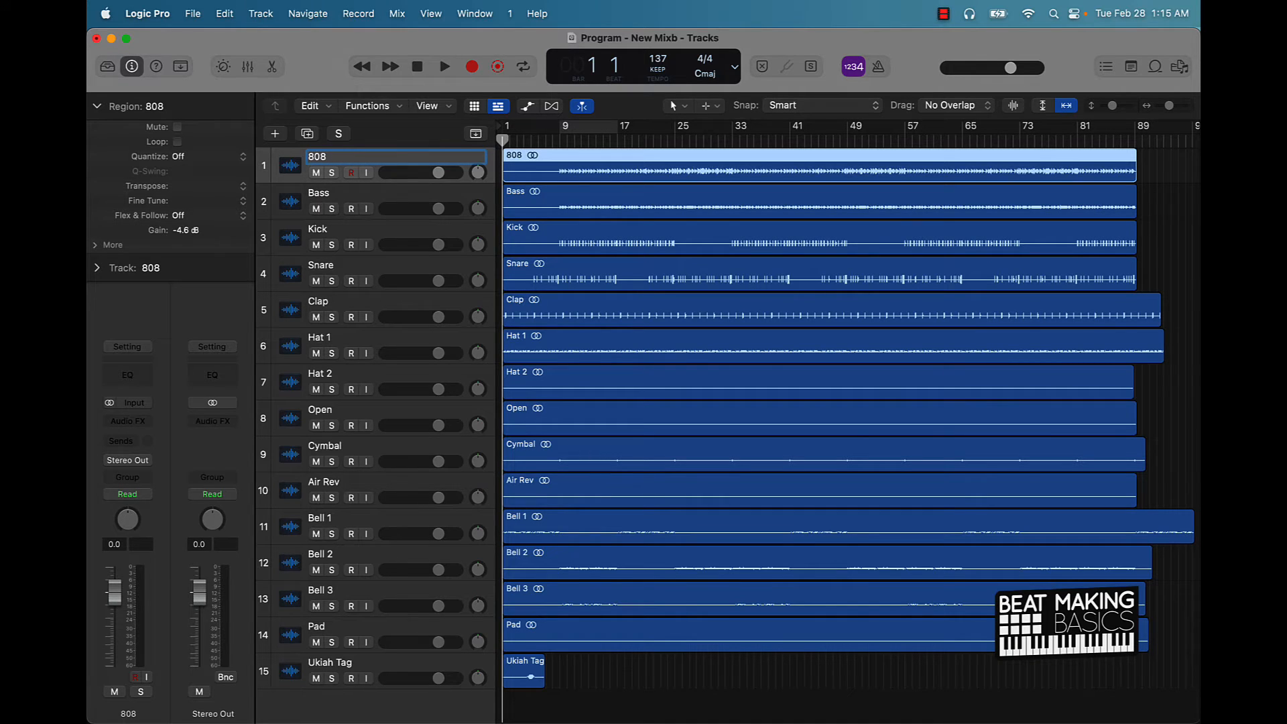
pyautogui.press('Return')
# Deselect the Pad region and bring up the export settings for all tracks as audio files.
pyautogui.click(299, 517)
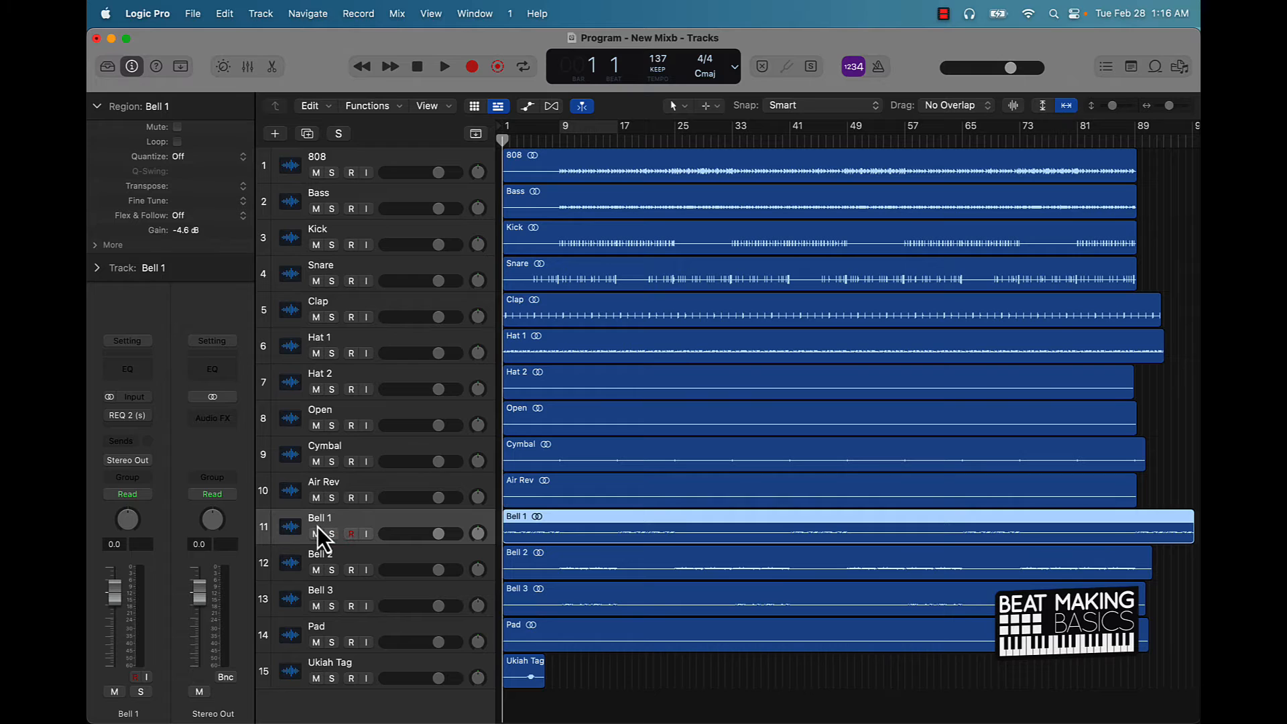
pyautogui.click(334, 624)
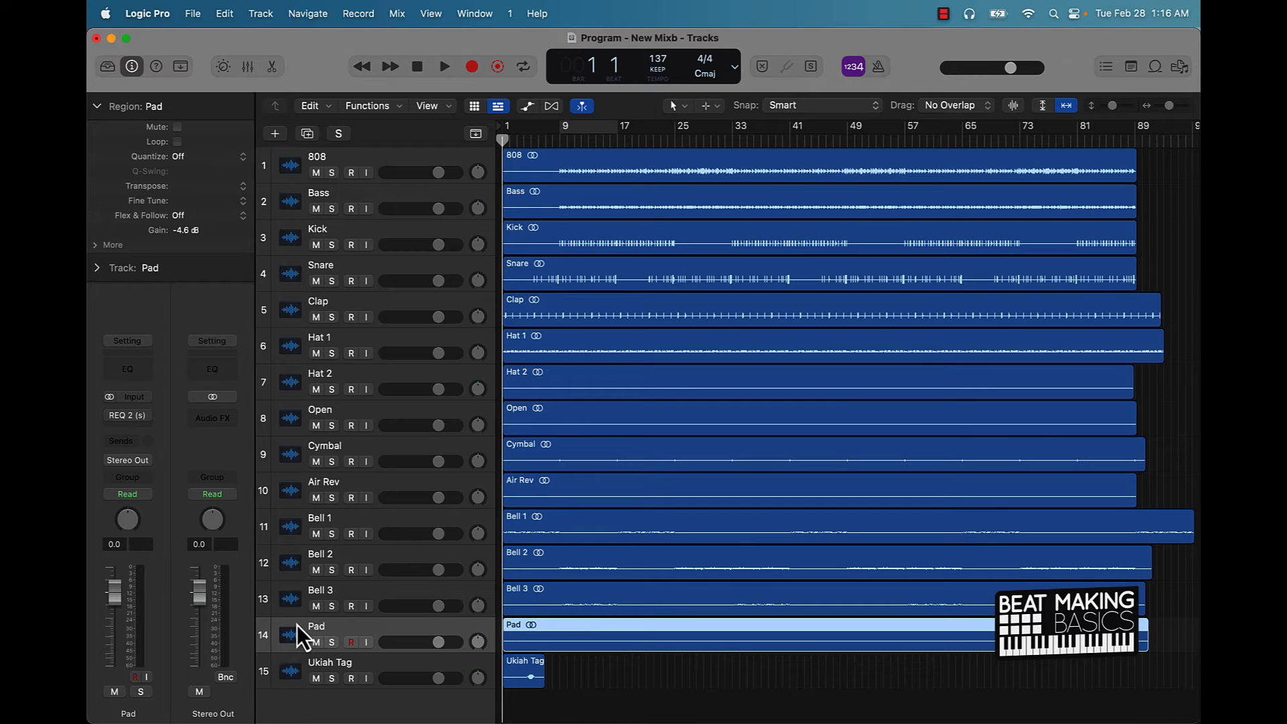
pyautogui.scroll(-2, 369, 379)
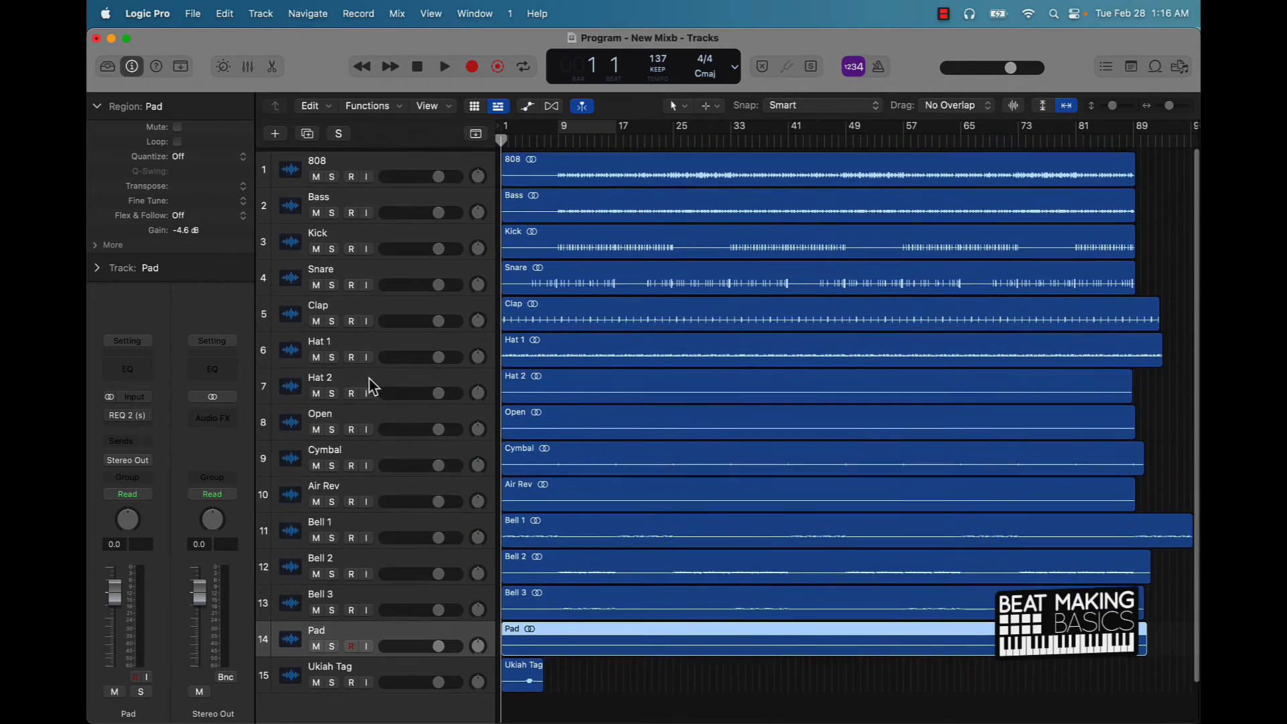
pyautogui.click(582, 675)
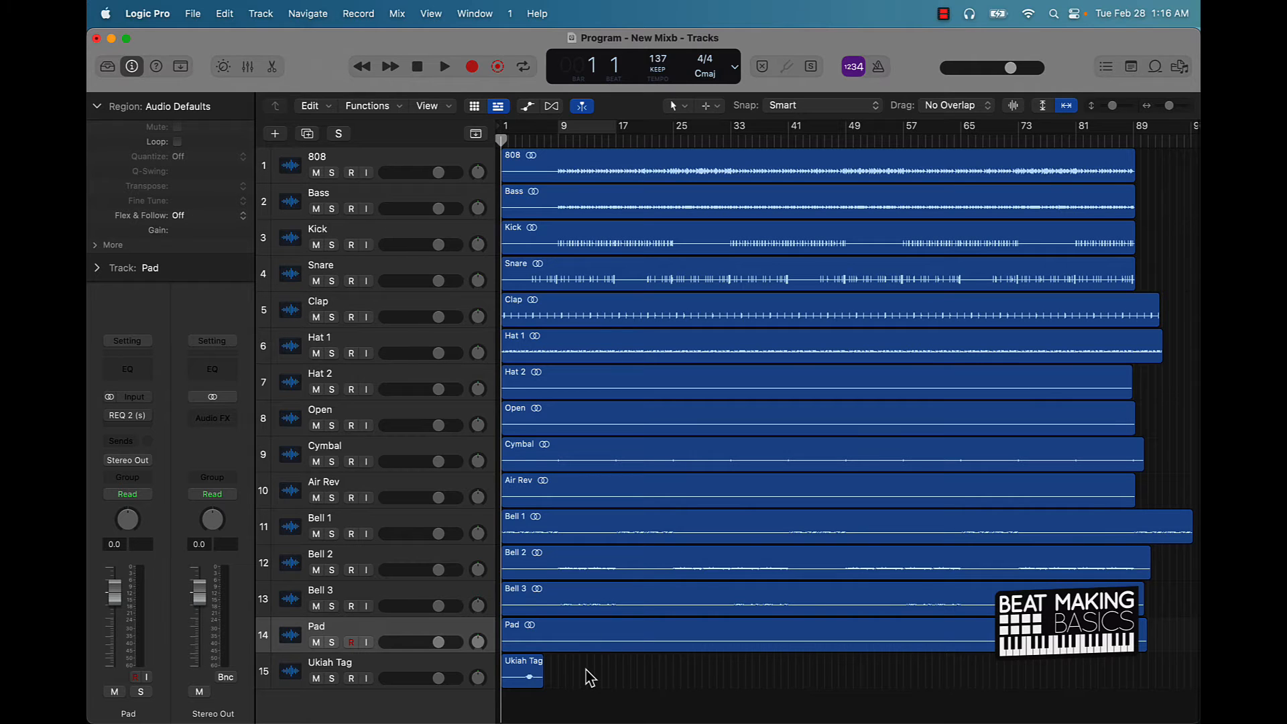
pyautogui.press('super+shift+e')
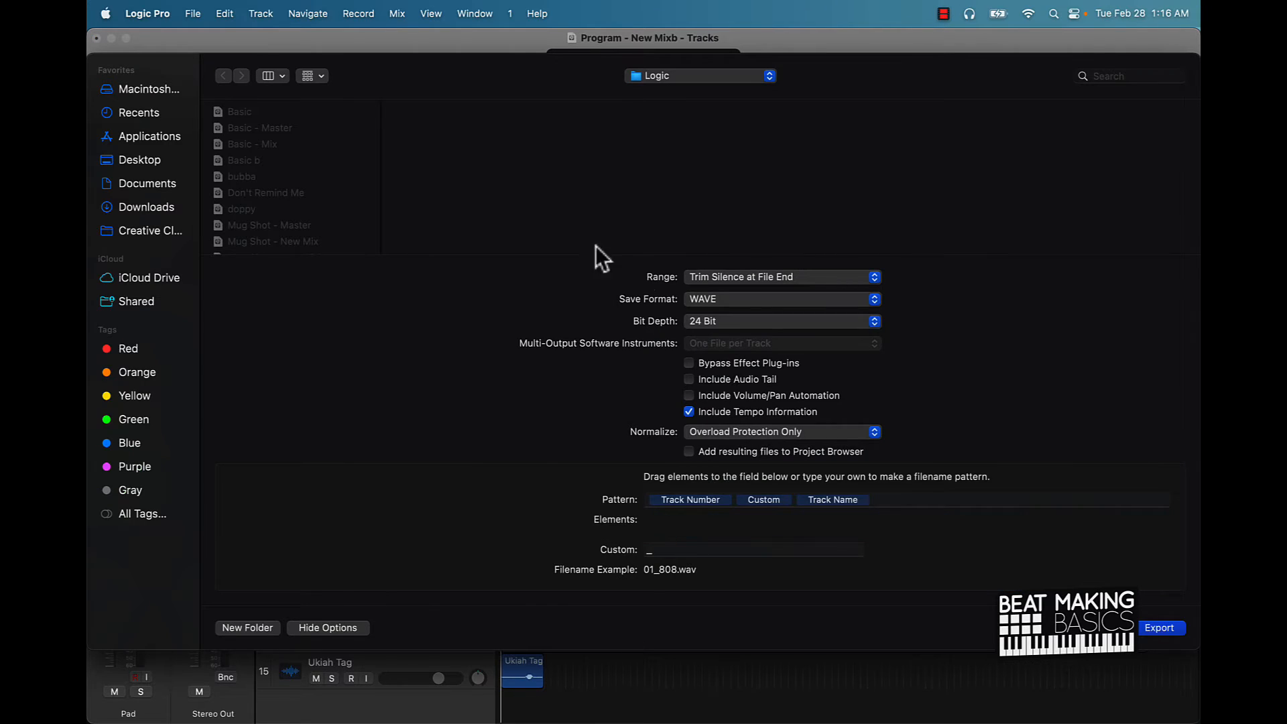
# Set Normalize to Off and use '-' as the Custom filename separator, giving 01-808.wav.
pyautogui.click(734, 429)
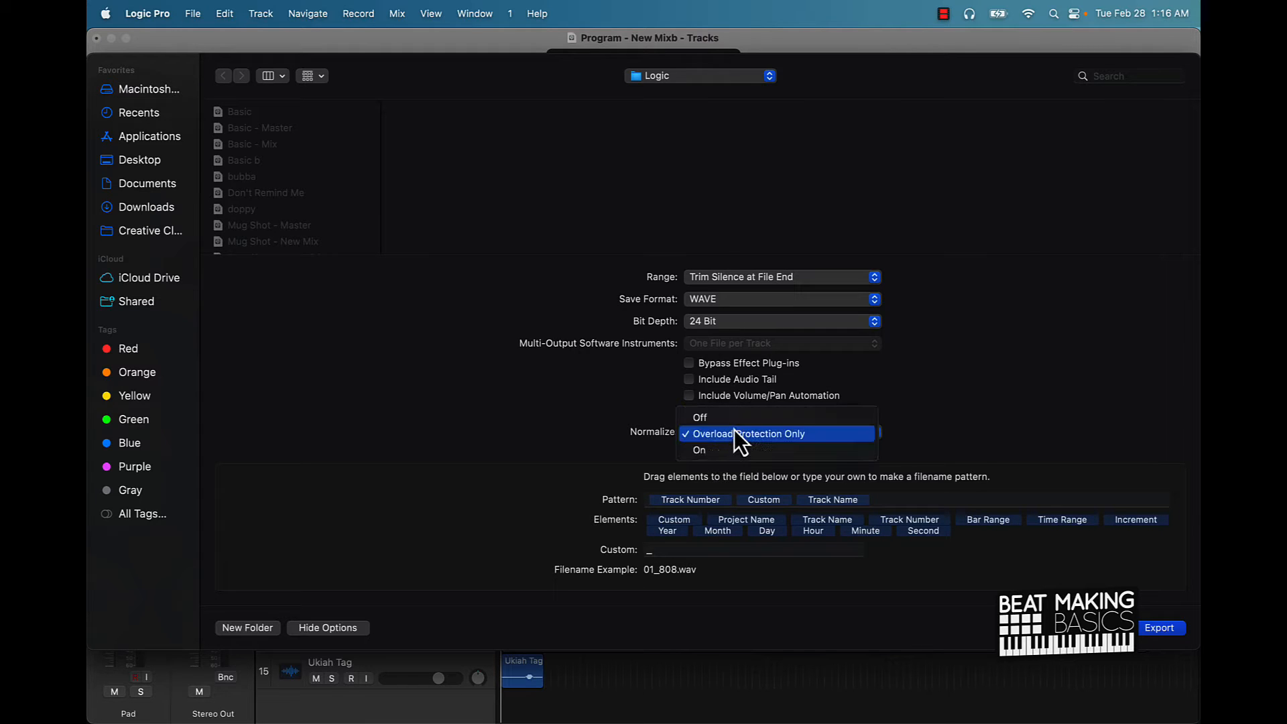
pyautogui.click(726, 419)
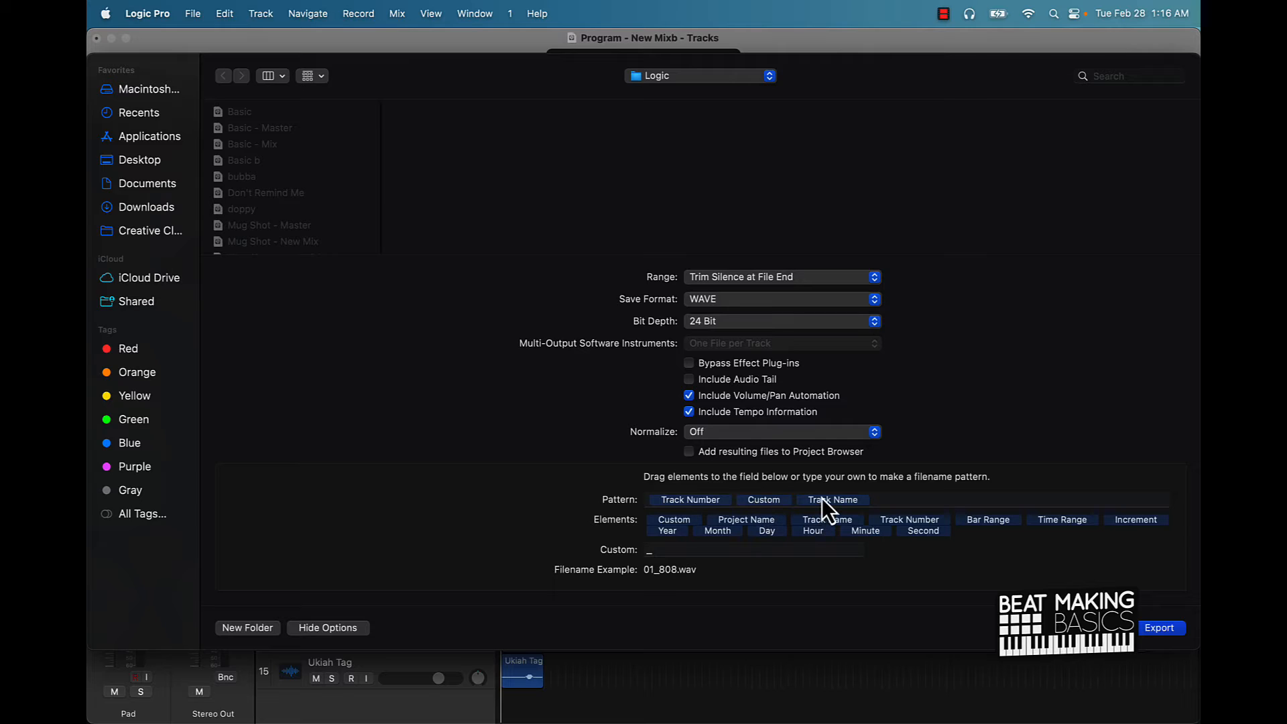
pyautogui.moveTo(826, 496); pyautogui.dragTo(668, 572)
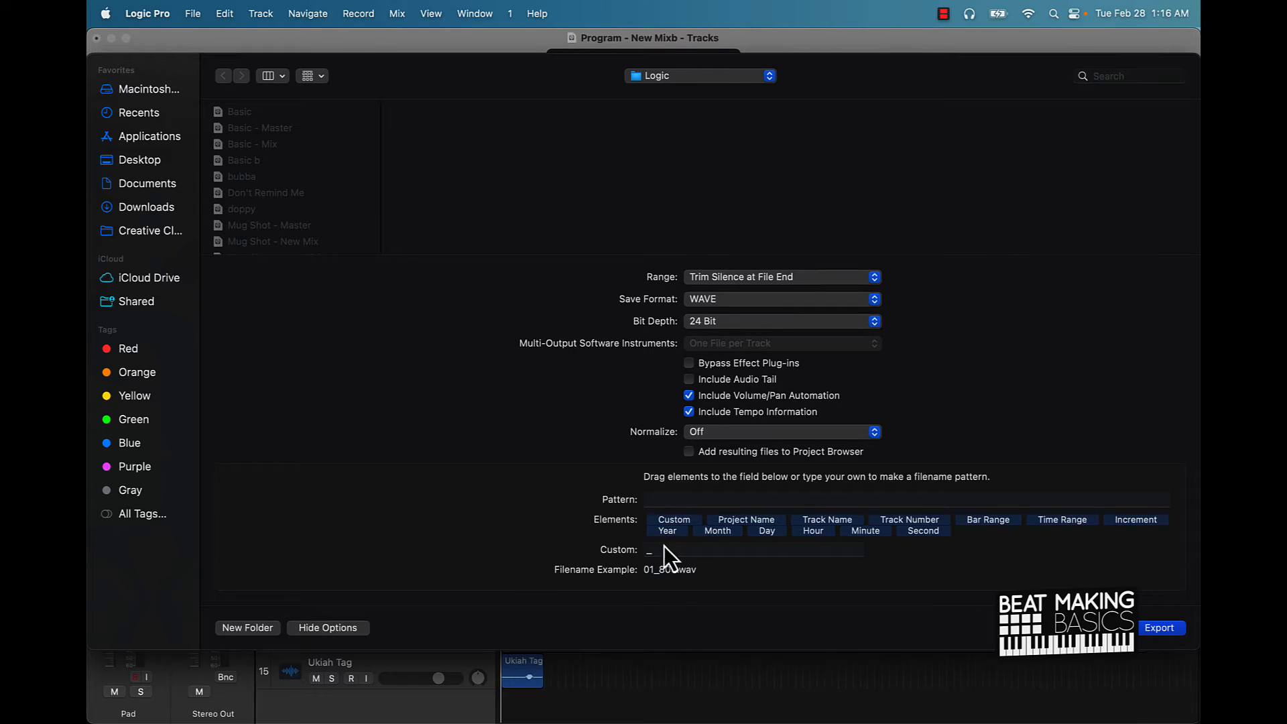
pyautogui.click(654, 551)
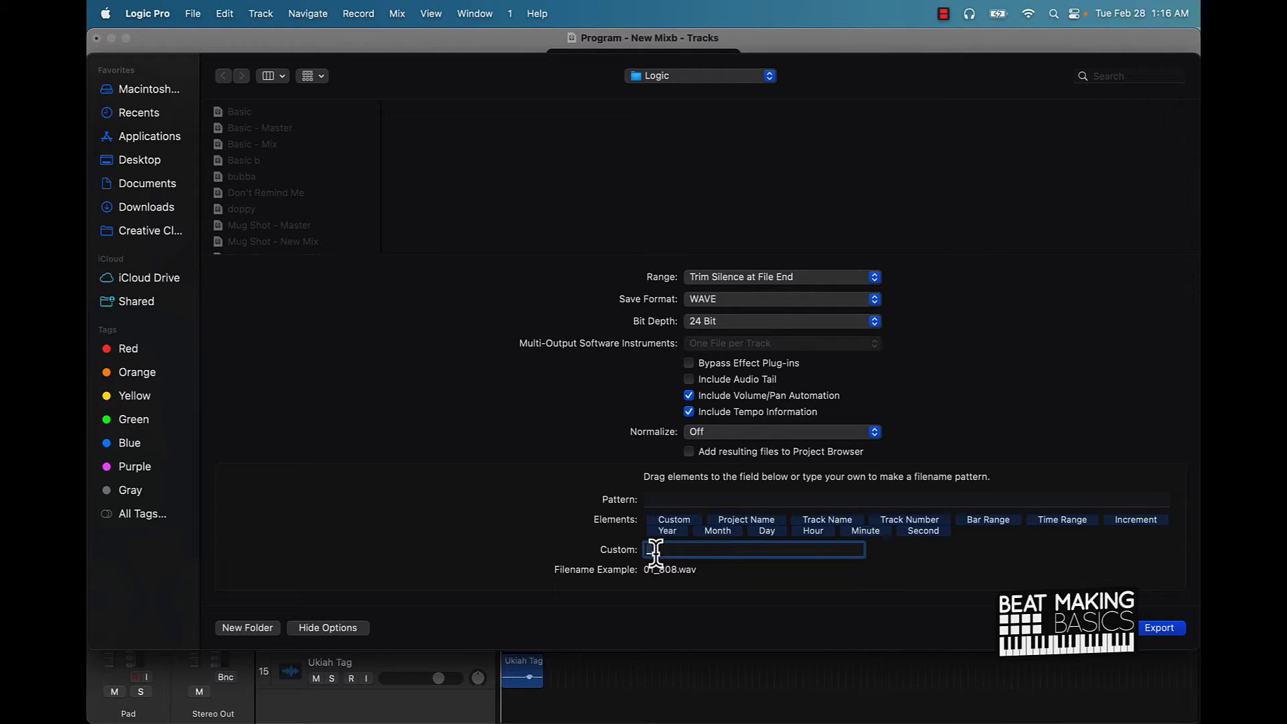
pyautogui.write('-')
# Browse to the Desktop's Program folder, checking the older Program - 137 BPM - Stems folder on the way.
pyautogui.click(143, 159)
pyautogui.click(255, 144)
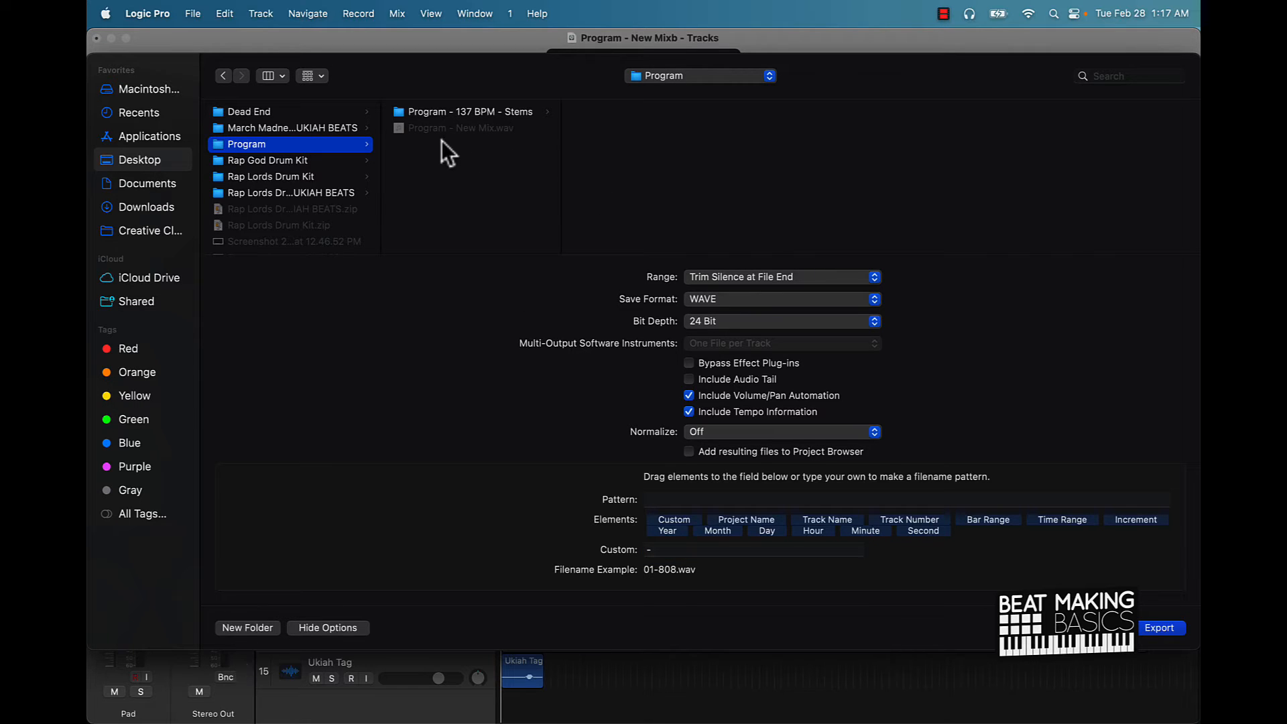
pyautogui.click(506, 114)
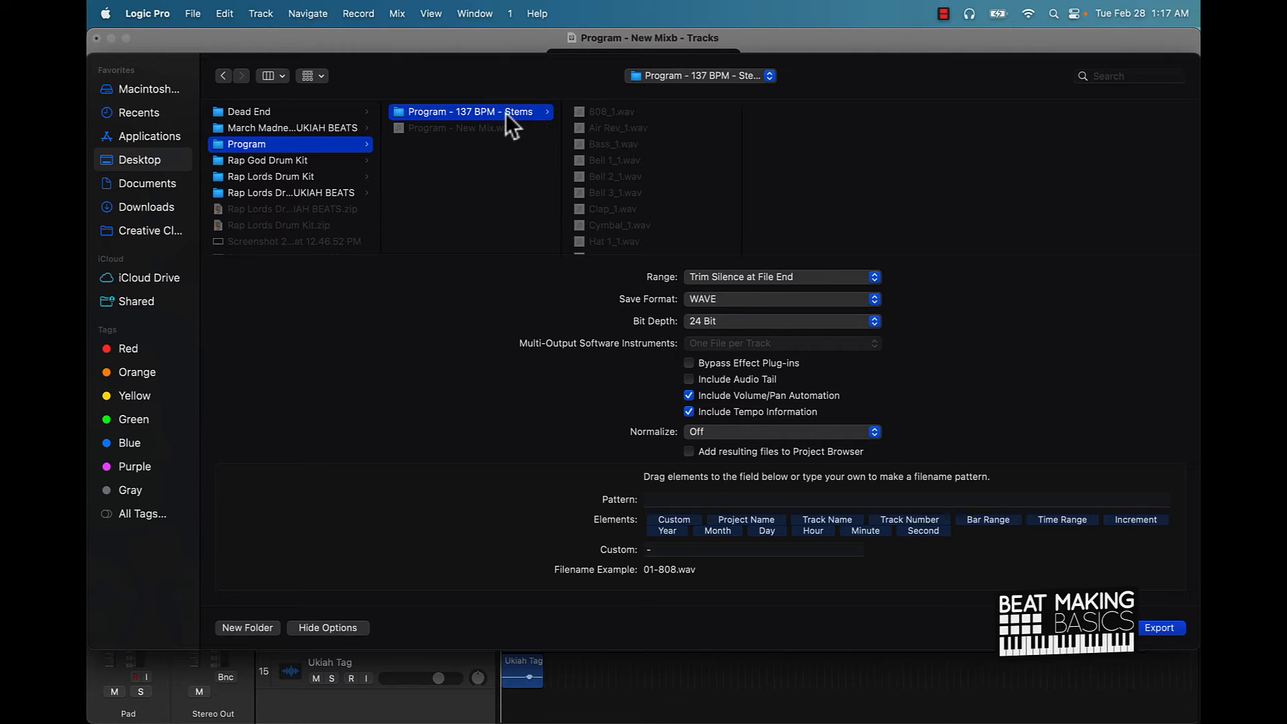
pyautogui.scroll(-3, 633, 164)
pyautogui.scroll(3, 633, 166)
pyautogui.scroll(-3, 613, 223)
pyautogui.click(510, 175)
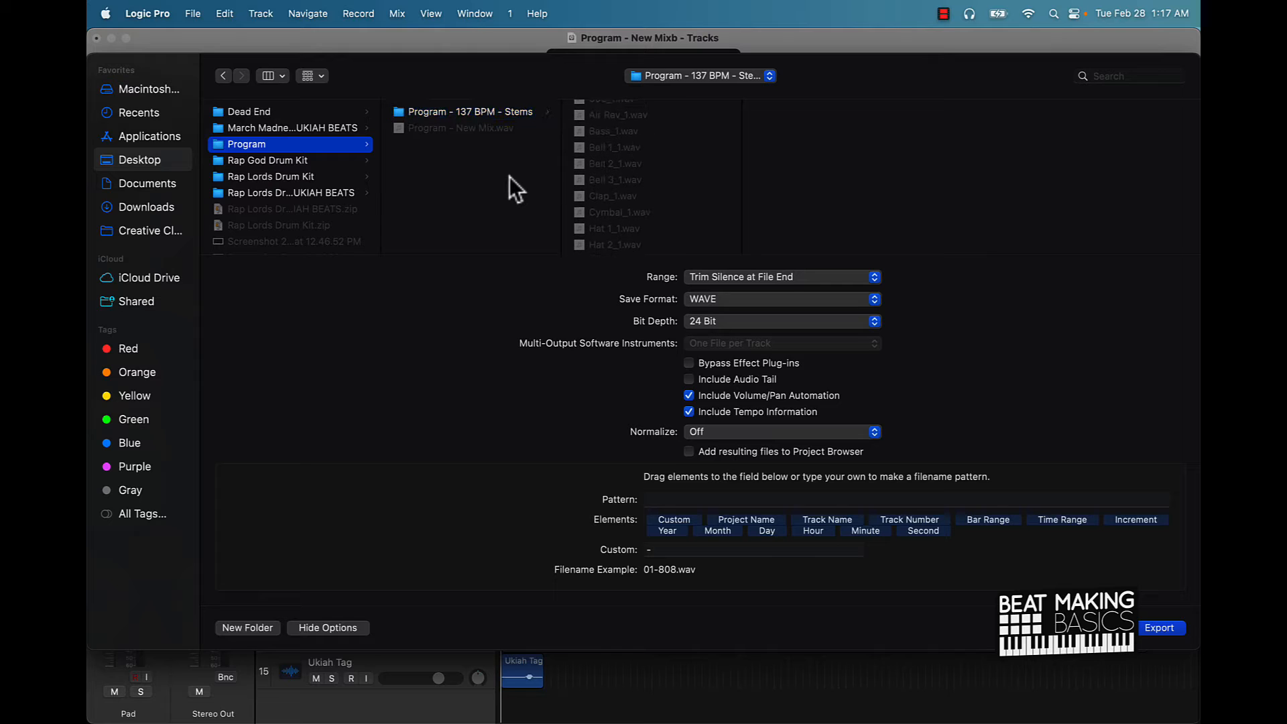
# Create a 'Program - Stems' folder inside Program and export all stems into it.
pyautogui.click(254, 628)
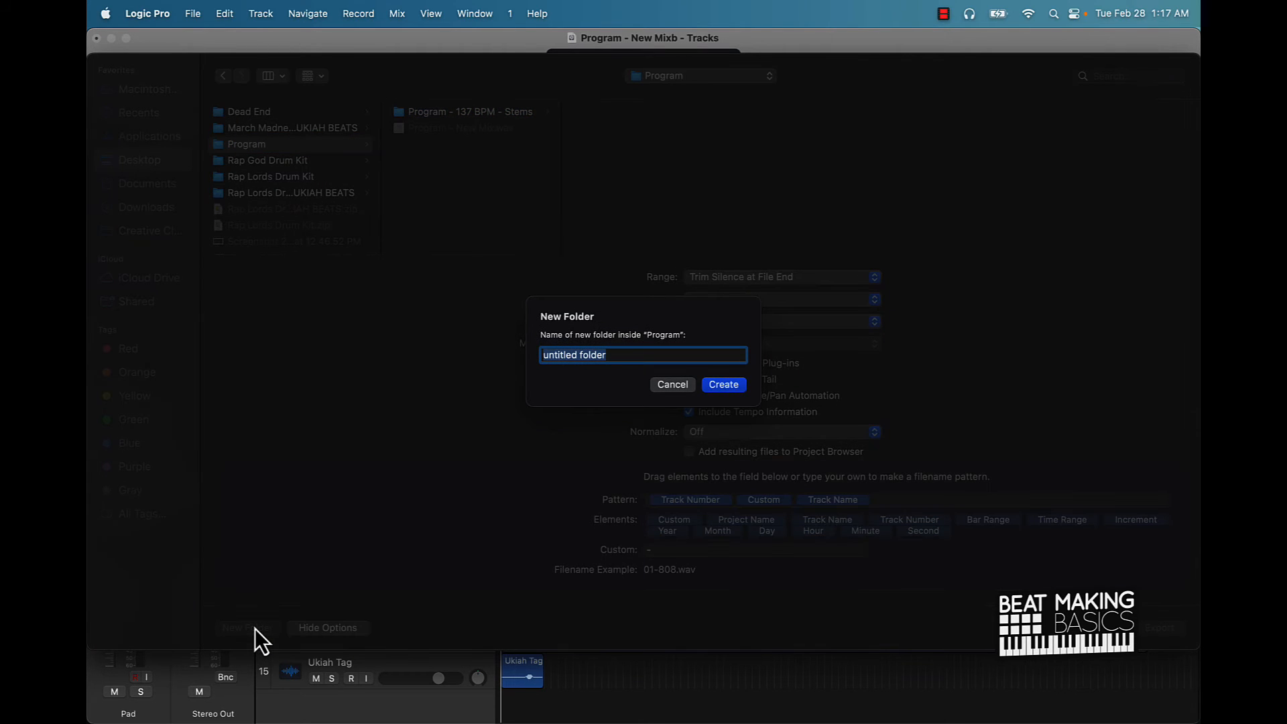
pyautogui.write('Program - Stems')
pyautogui.press('Return')
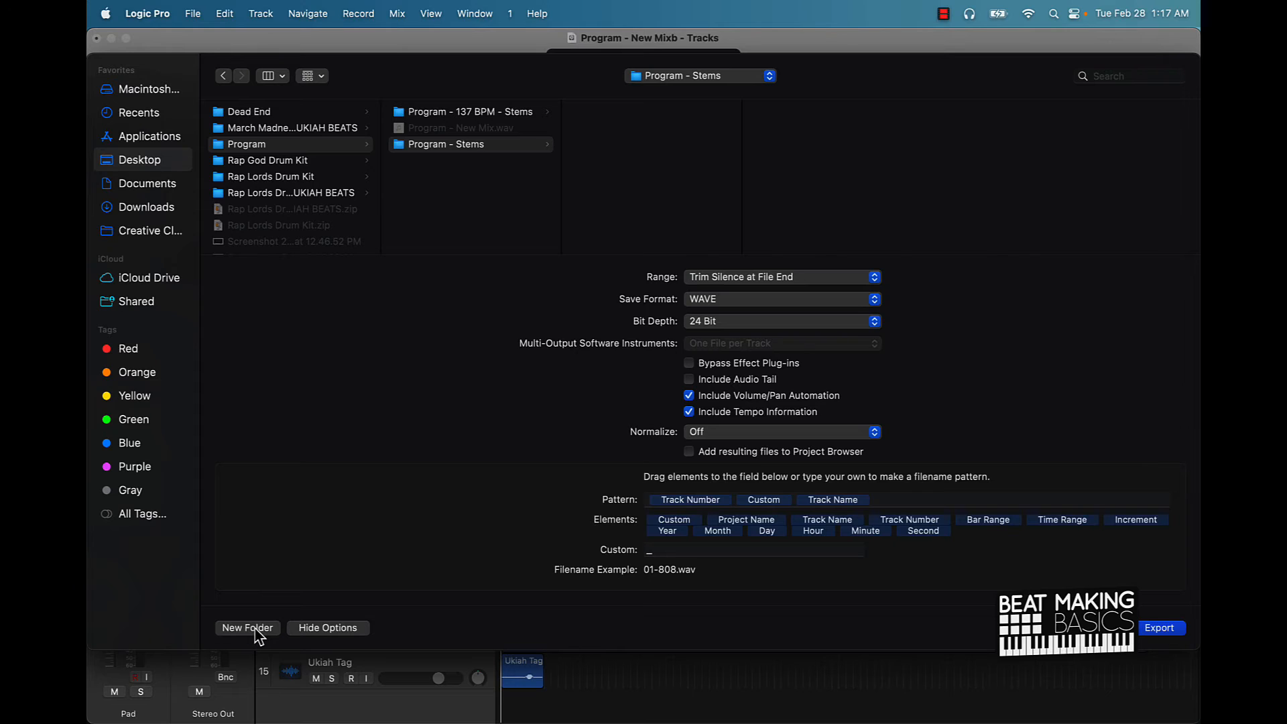
pyautogui.click(1159, 627)
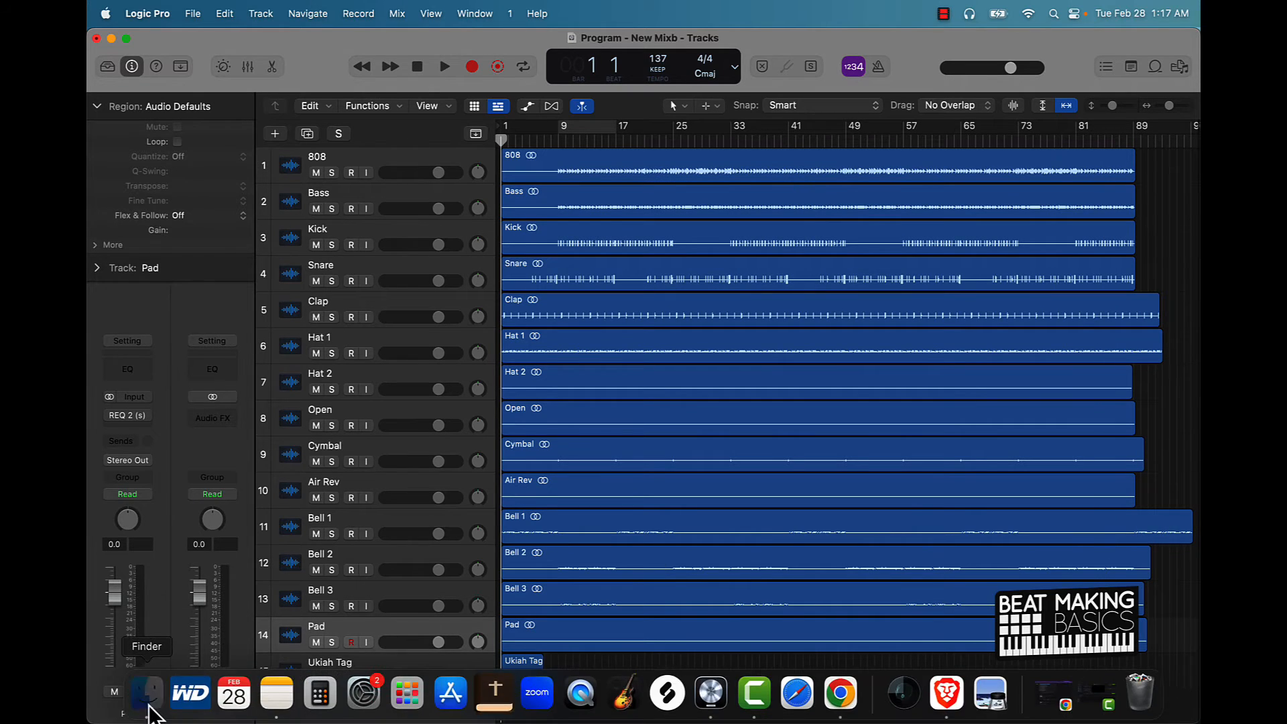
# Check in Finder that Program - Stems holds 15 WAVs, 01-808 to 15-Ukiah Tag, then return to Logic Pro.
pyautogui.click(149, 703)
pyautogui.click(201, 397)
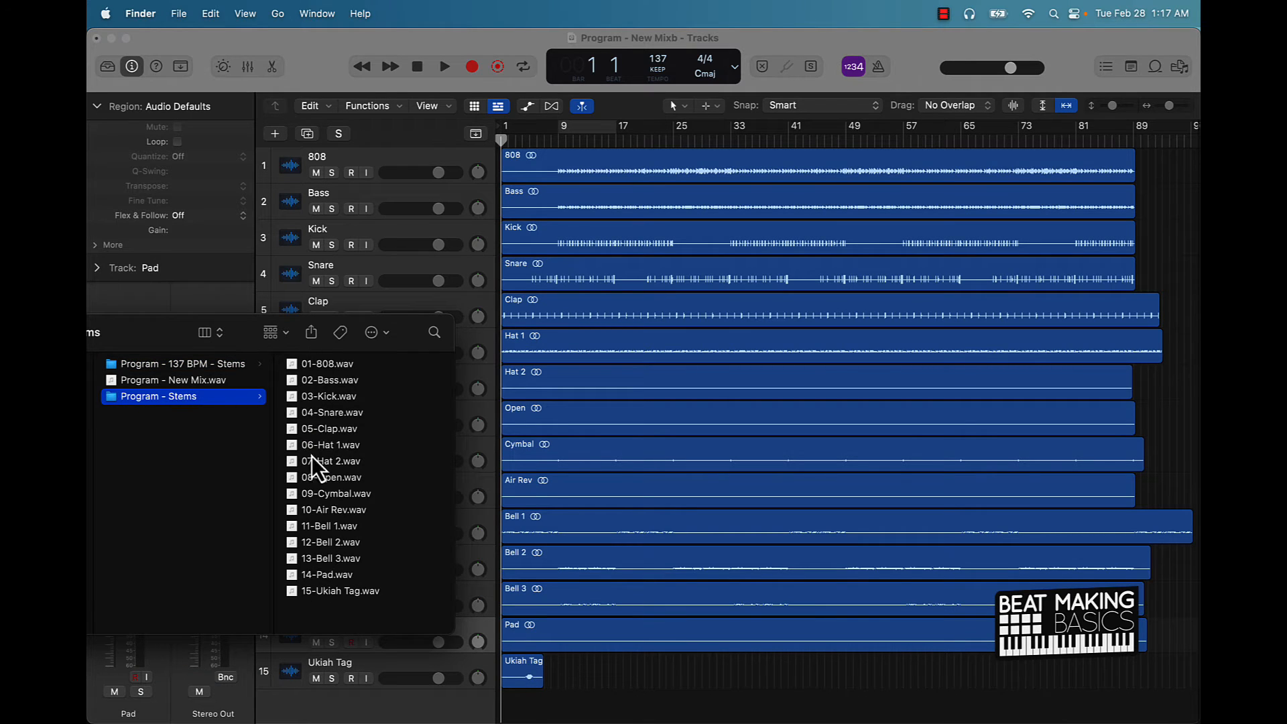
pyautogui.moveTo(265, 330); pyautogui.dragTo(637, 161)
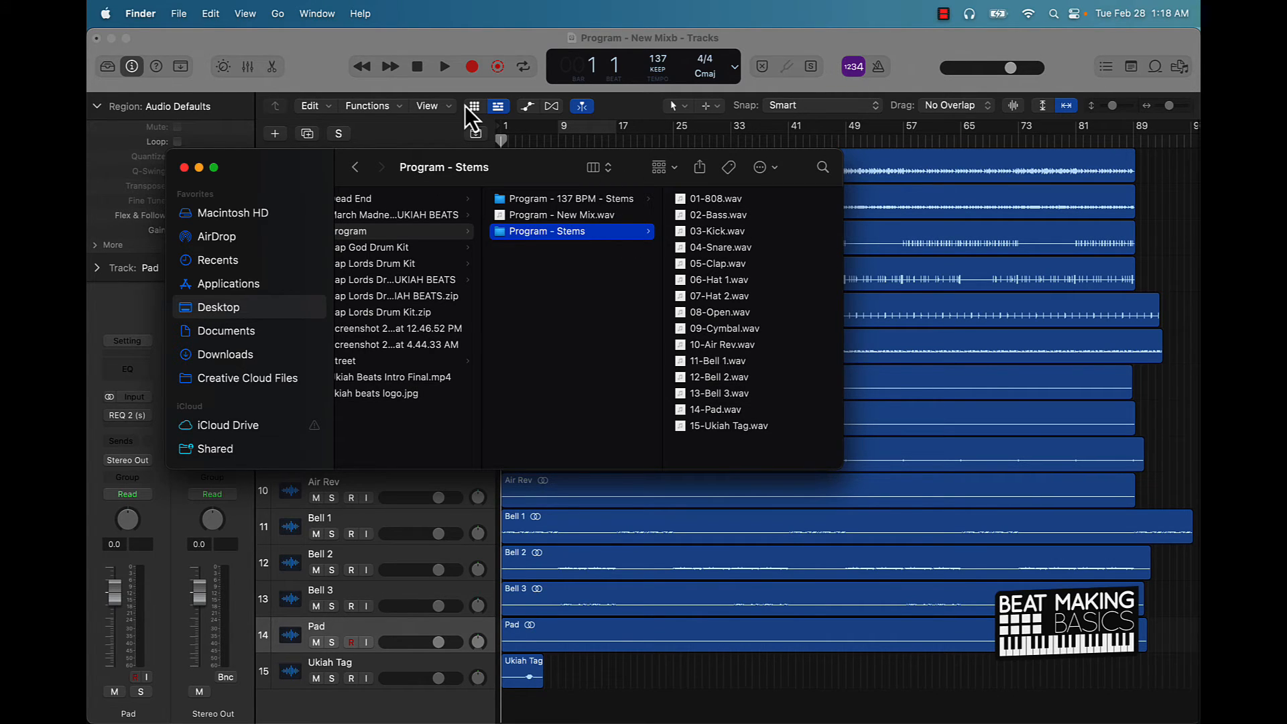
pyautogui.click(238, 39)
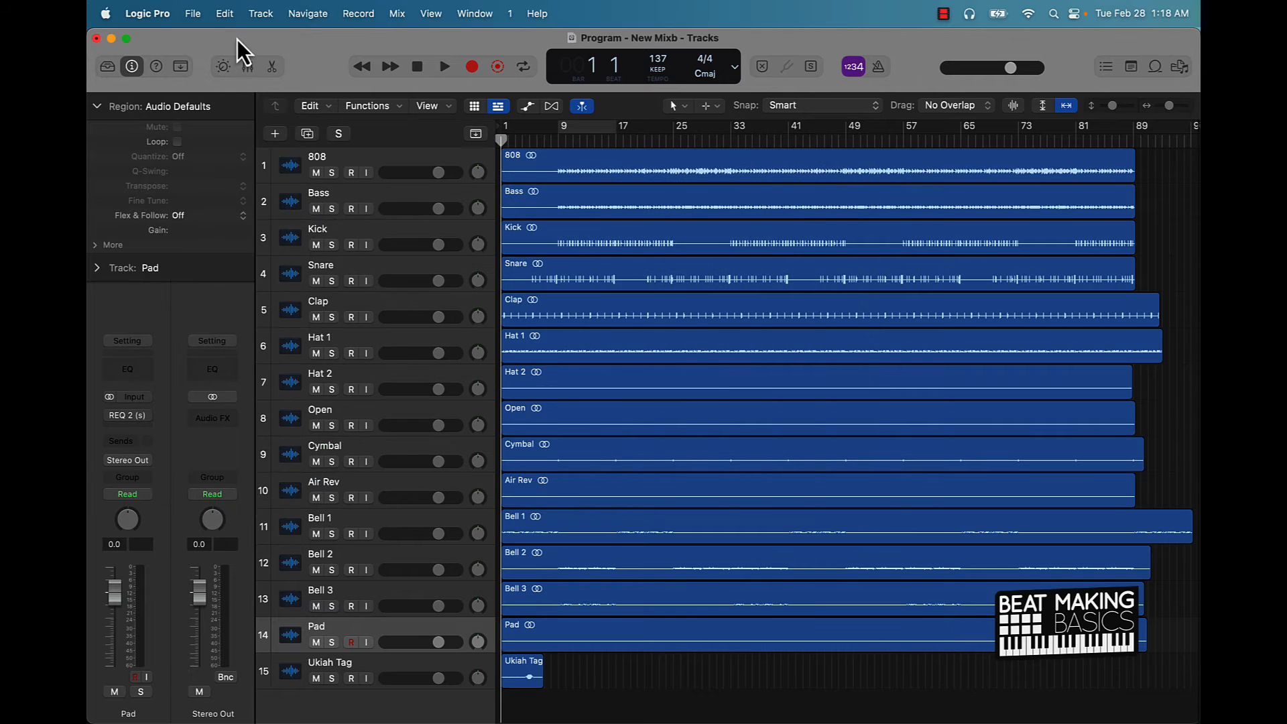
# Create a new Untitled project with one audio track, keeping the Program project open.
pyautogui.click(193, 13)
pyautogui.click(197, 40)
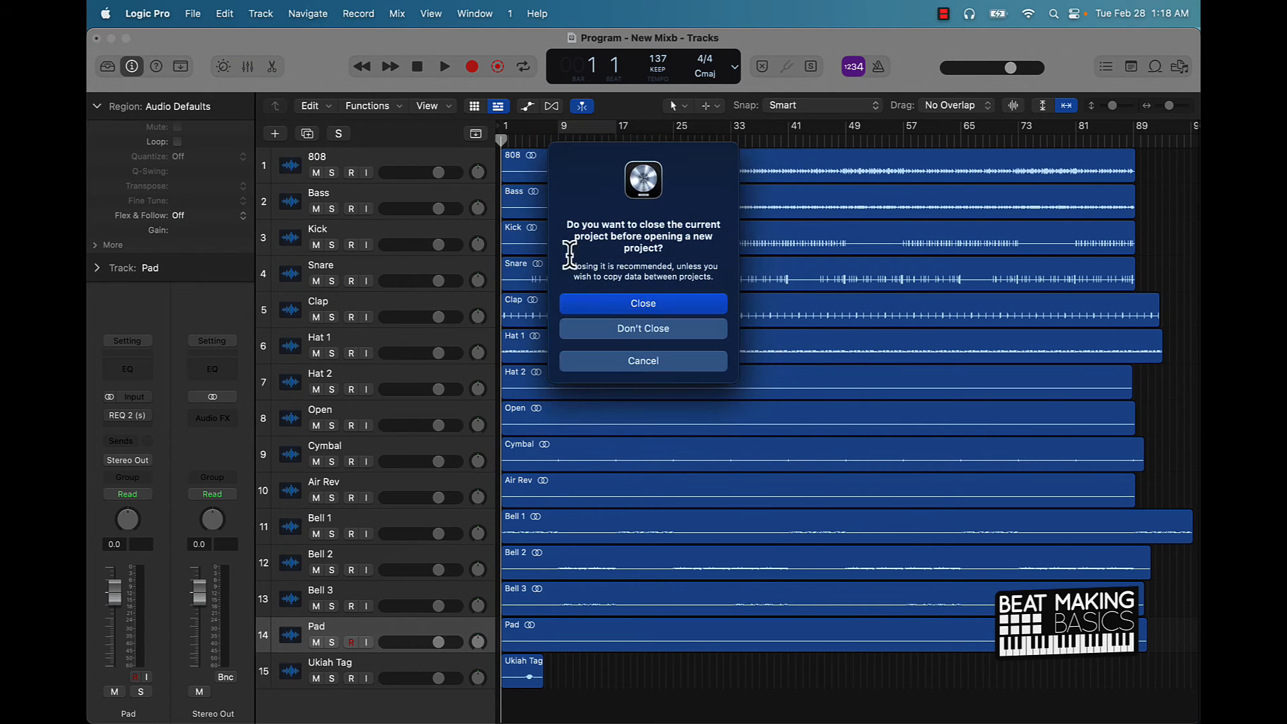
pyautogui.click(626, 329)
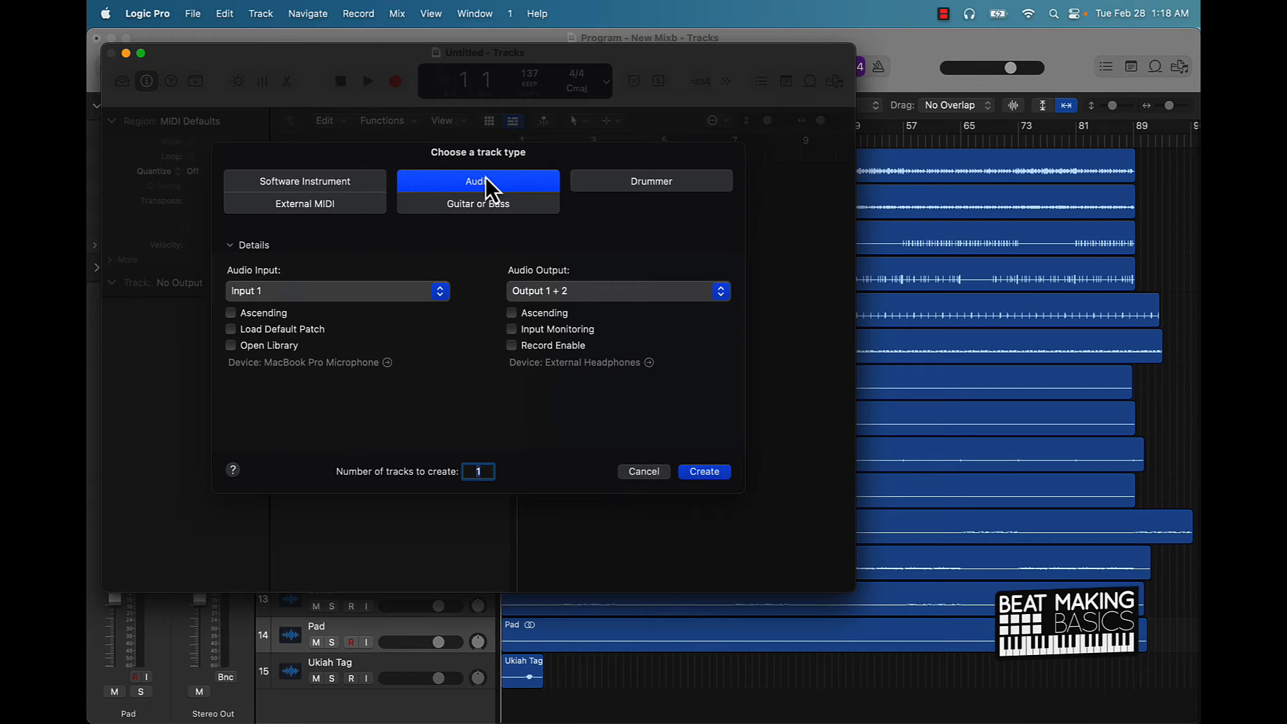
pyautogui.click(697, 470)
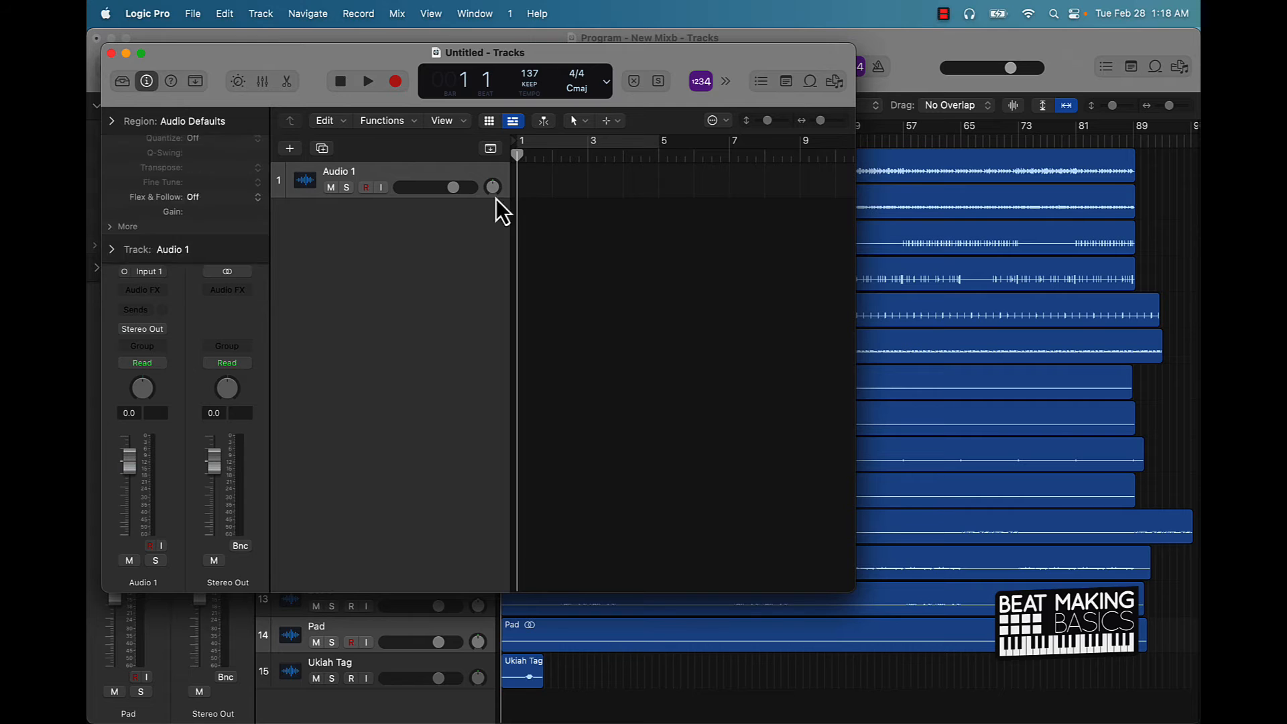
# Import all 15 stems from Program - Stems onto their own tracks and scroll through them.
pyautogui.click(166, 701)
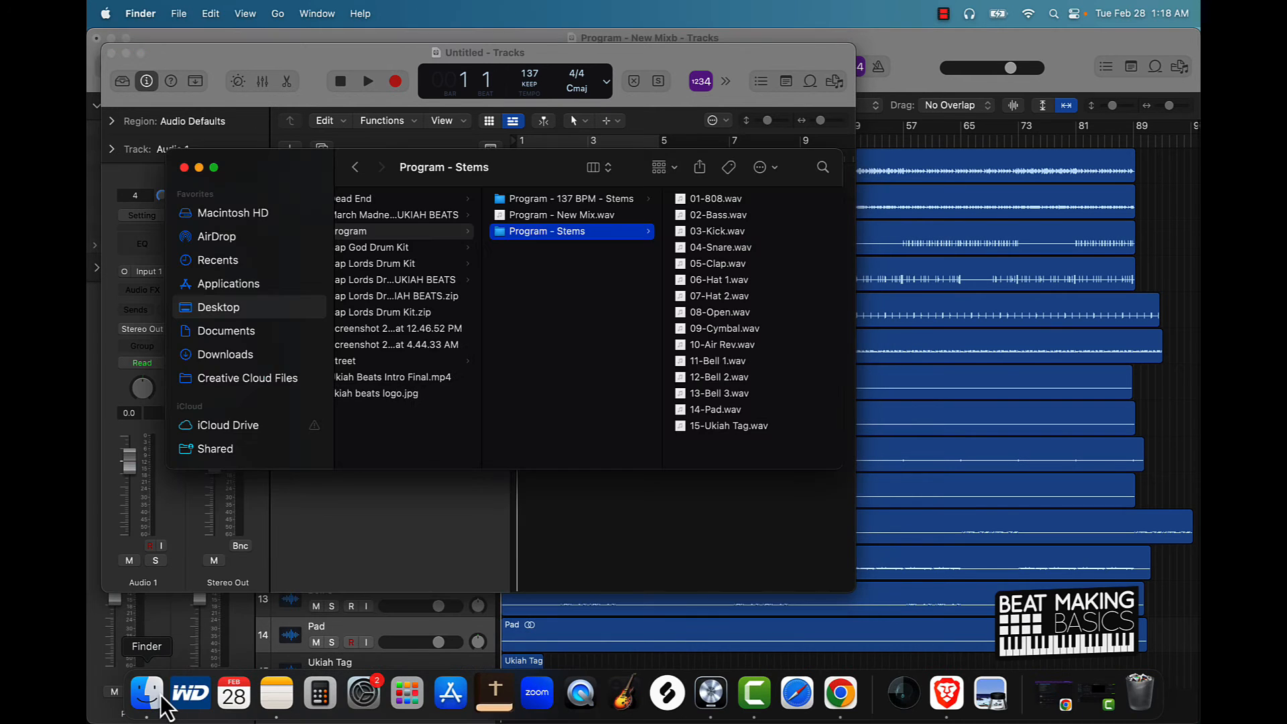
pyautogui.moveTo(691, 447); pyautogui.dragTo(675, 201)
pyautogui.moveTo(513, 164); pyautogui.dragTo(520, 303)
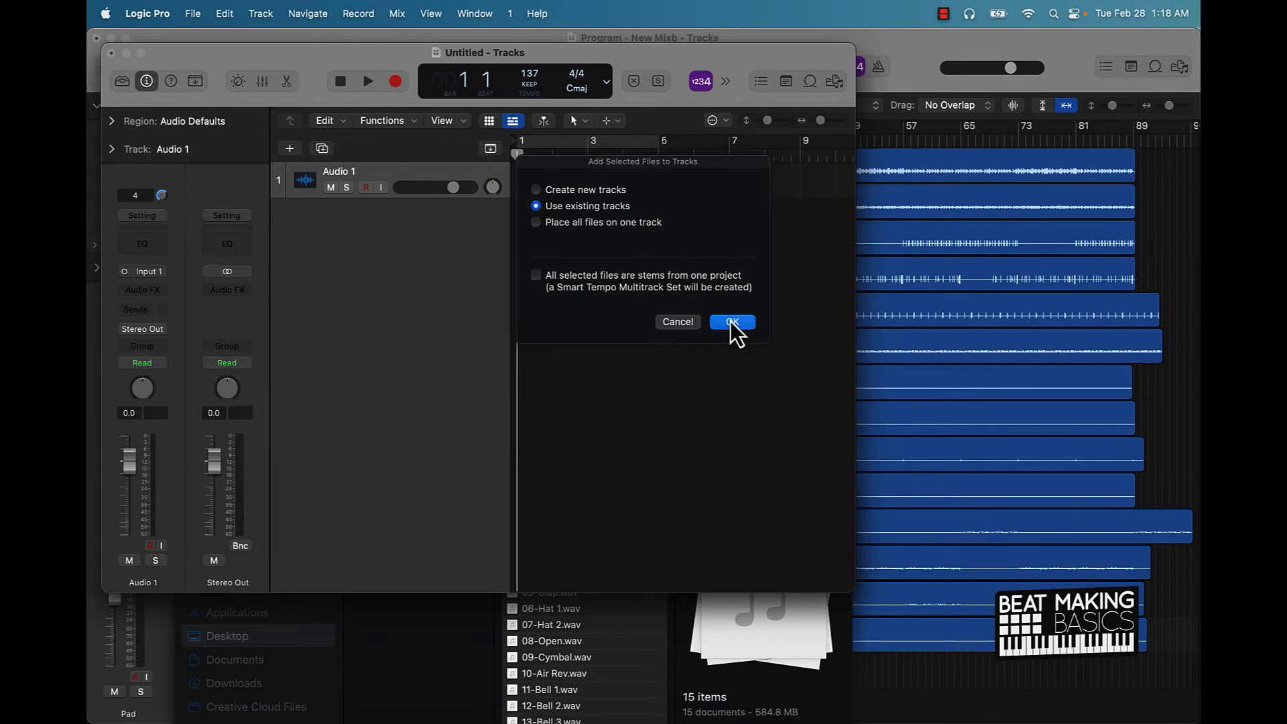
pyautogui.click(731, 322)
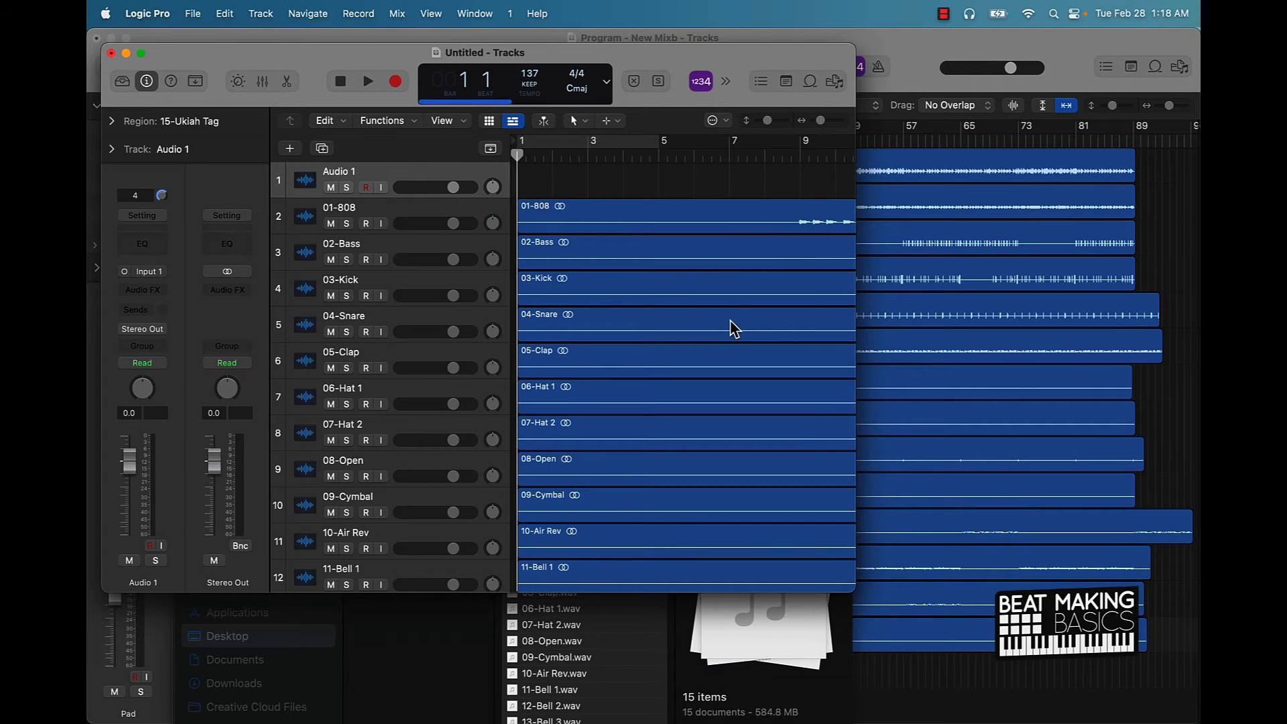
pyautogui.scroll(-1, 735, 328)
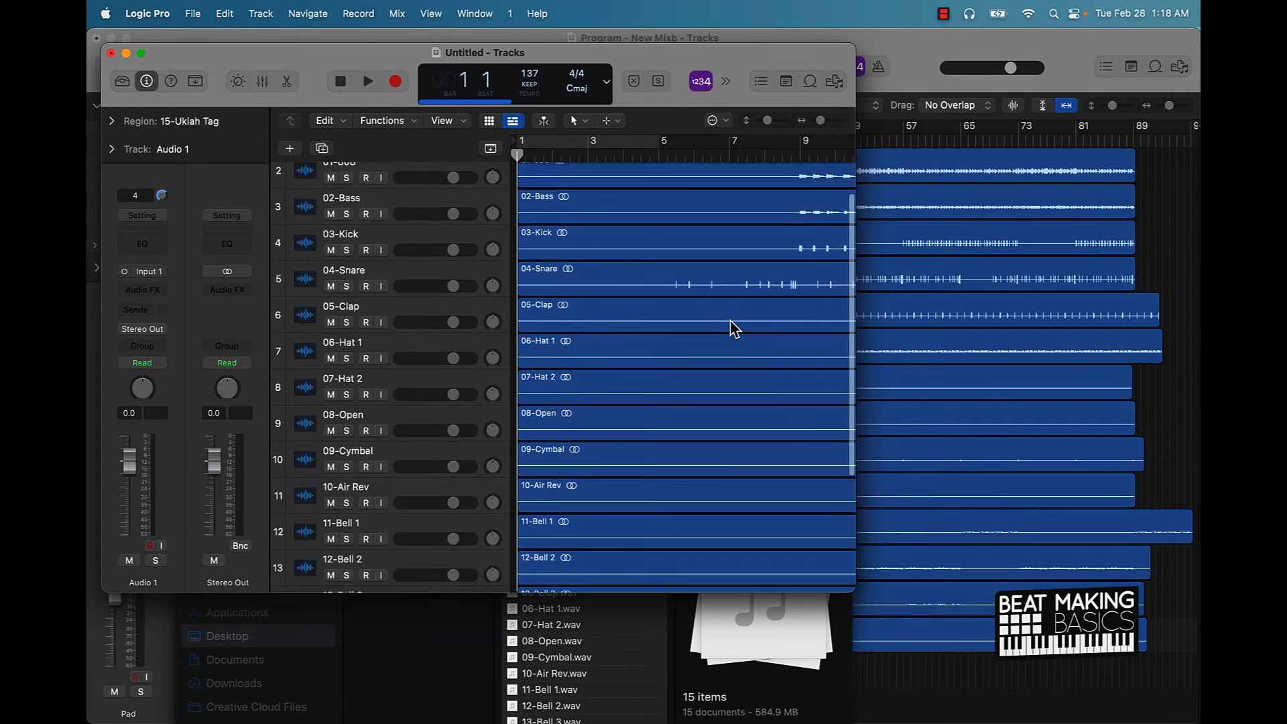
pyautogui.scroll(-3, 735, 328)
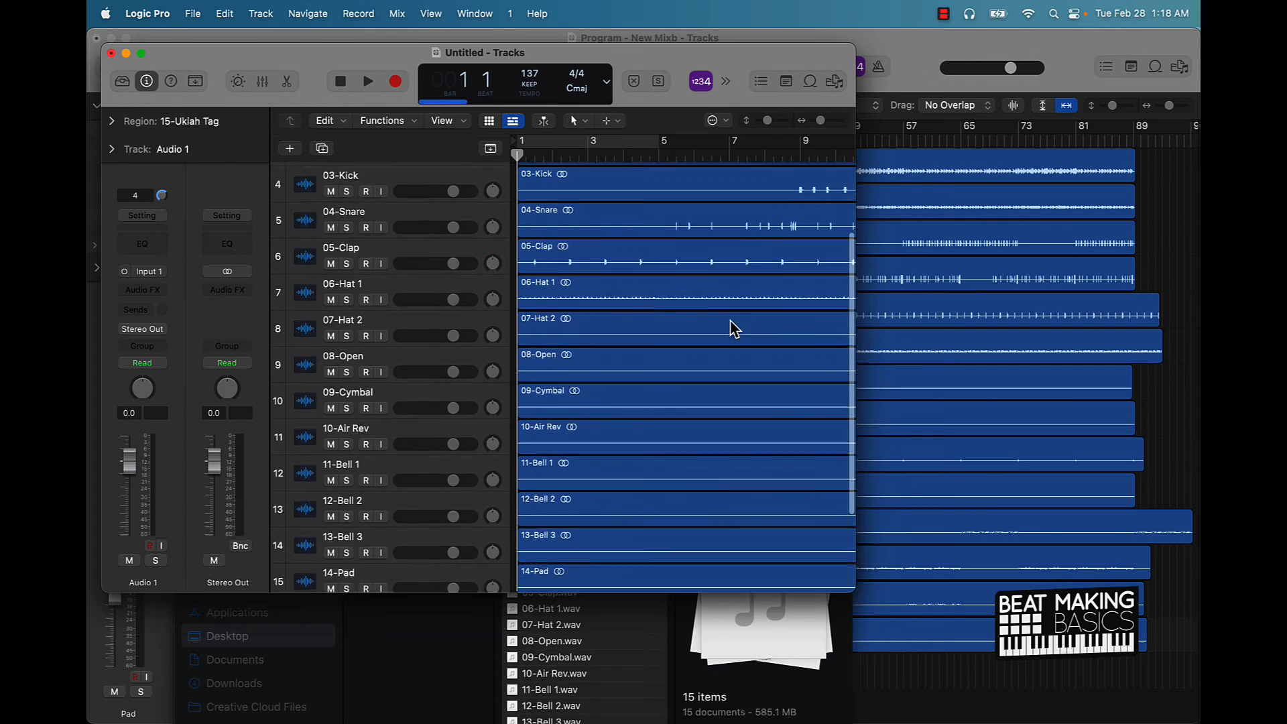
pyautogui.scroll(3, 735, 328)
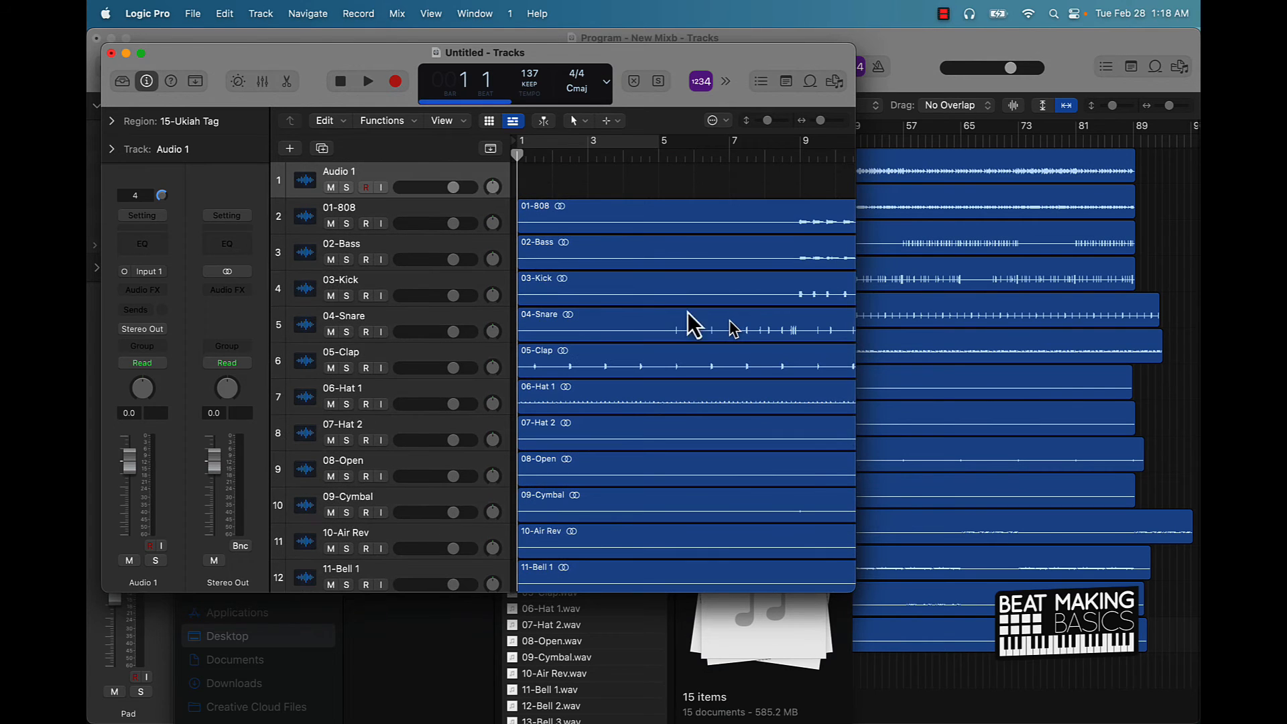
# Inspect the imported stem channels in the Mixer, then return to the tracks.
pyautogui.click(260, 80)
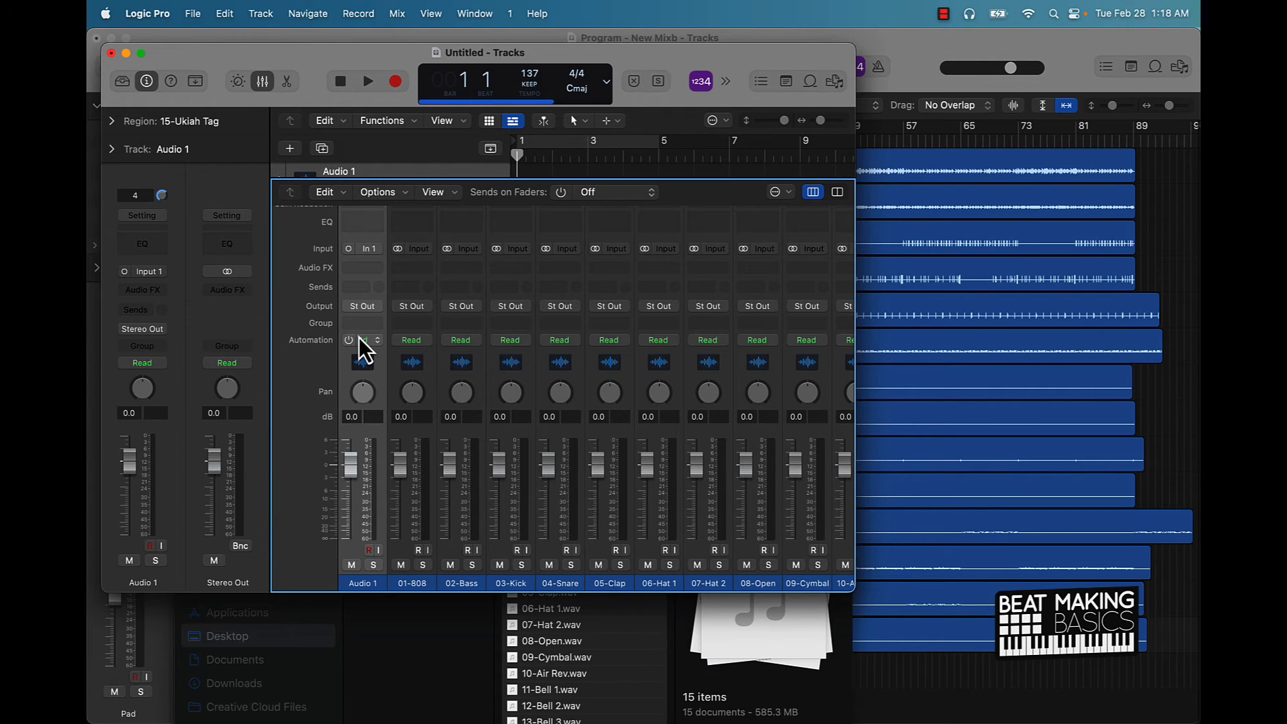
pyautogui.hscroll(3, 547, 437)
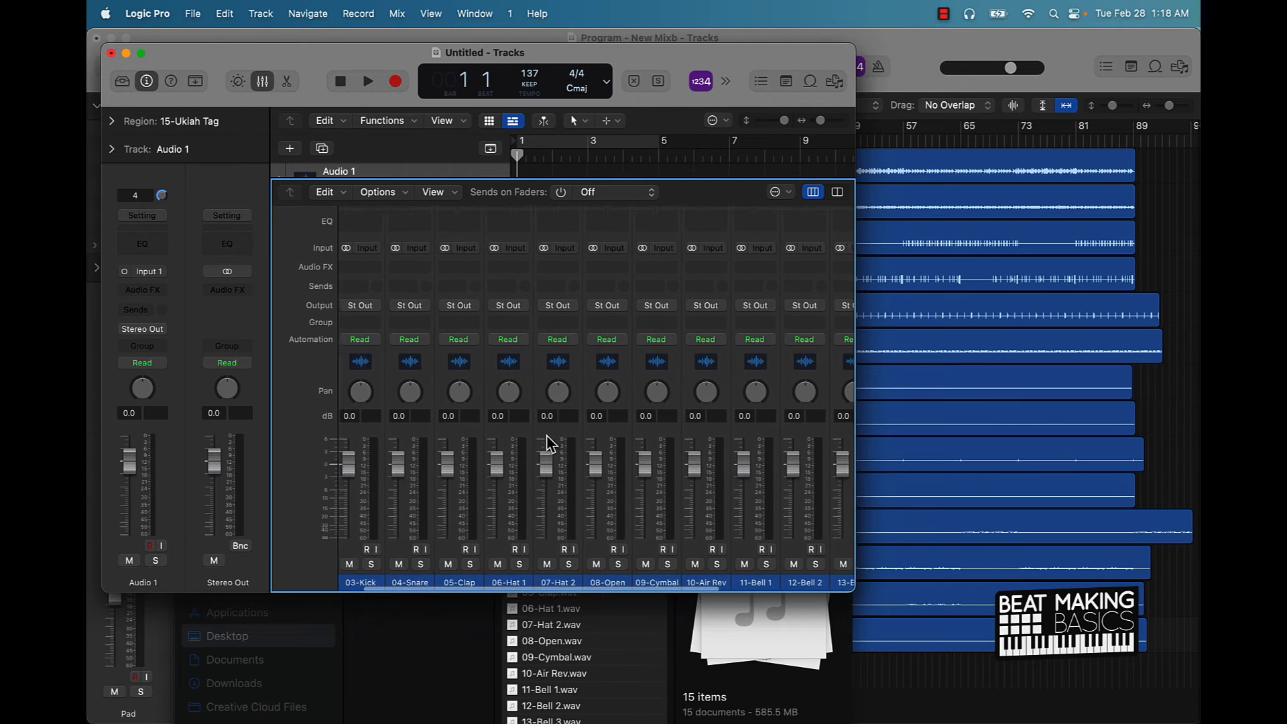
pyautogui.hscroll(5, 546, 436)
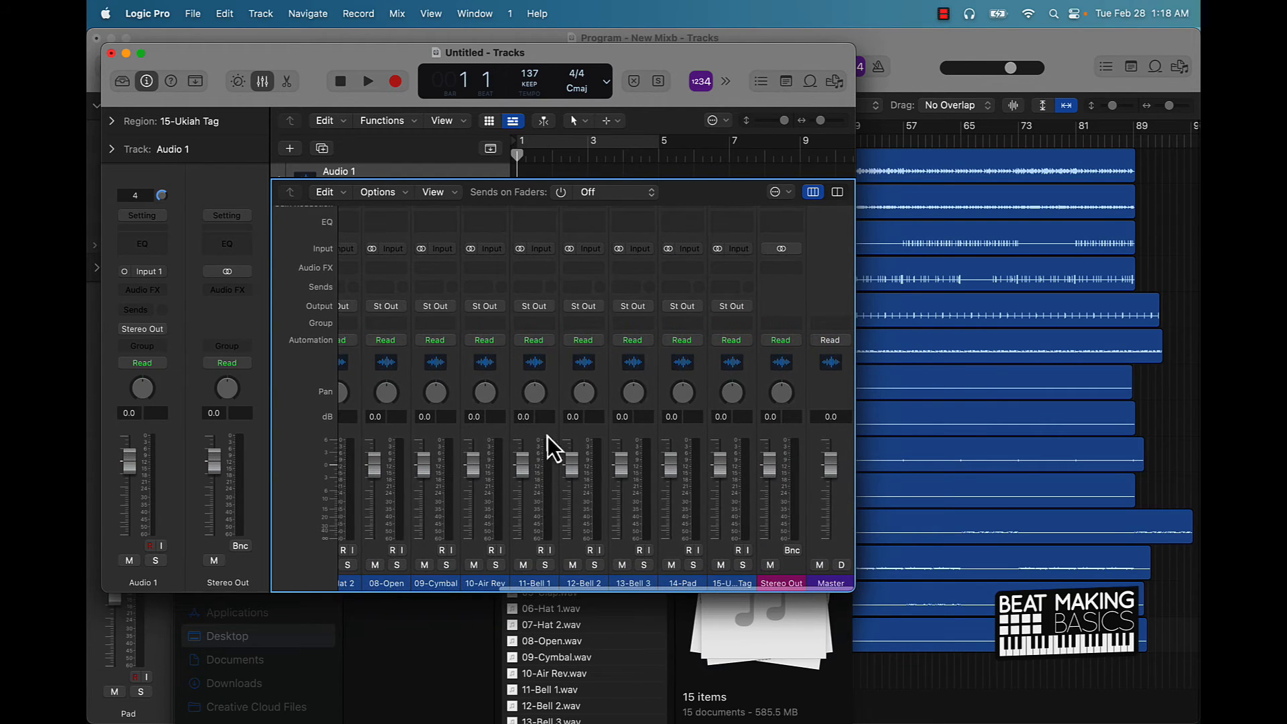
pyautogui.scroll(-1, 721, 522)
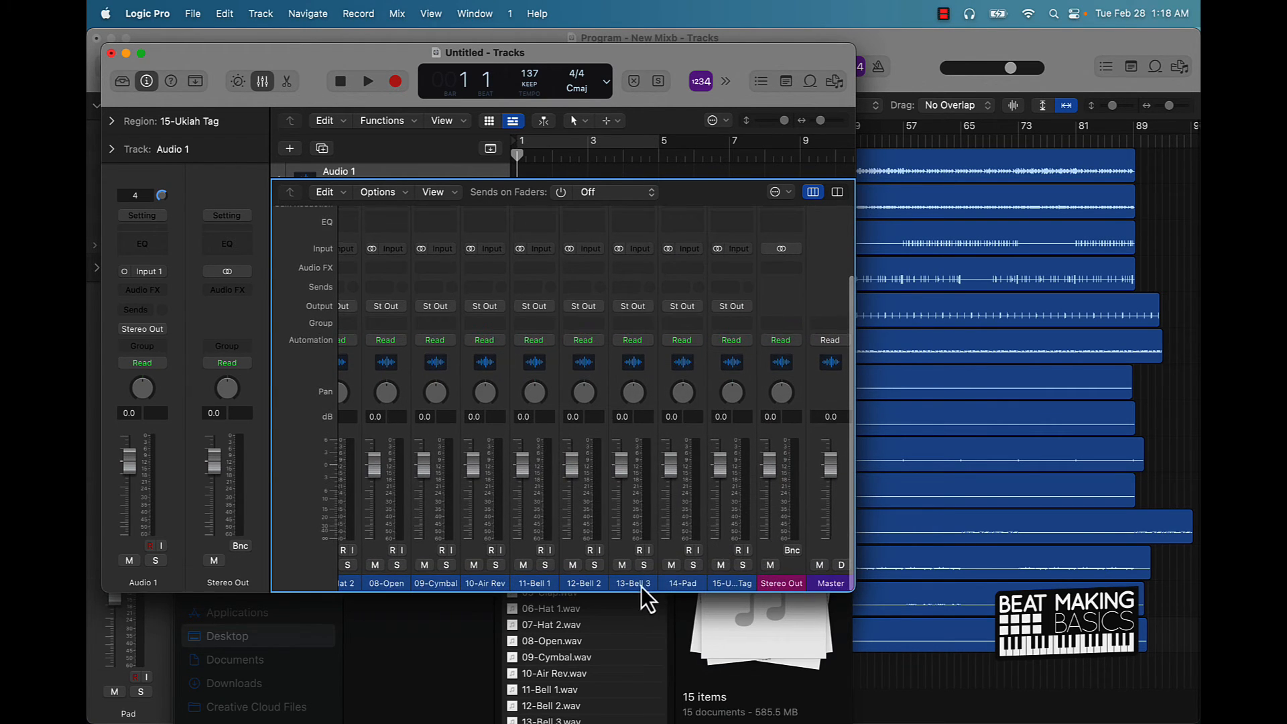
pyautogui.scroll(2, 611, 543)
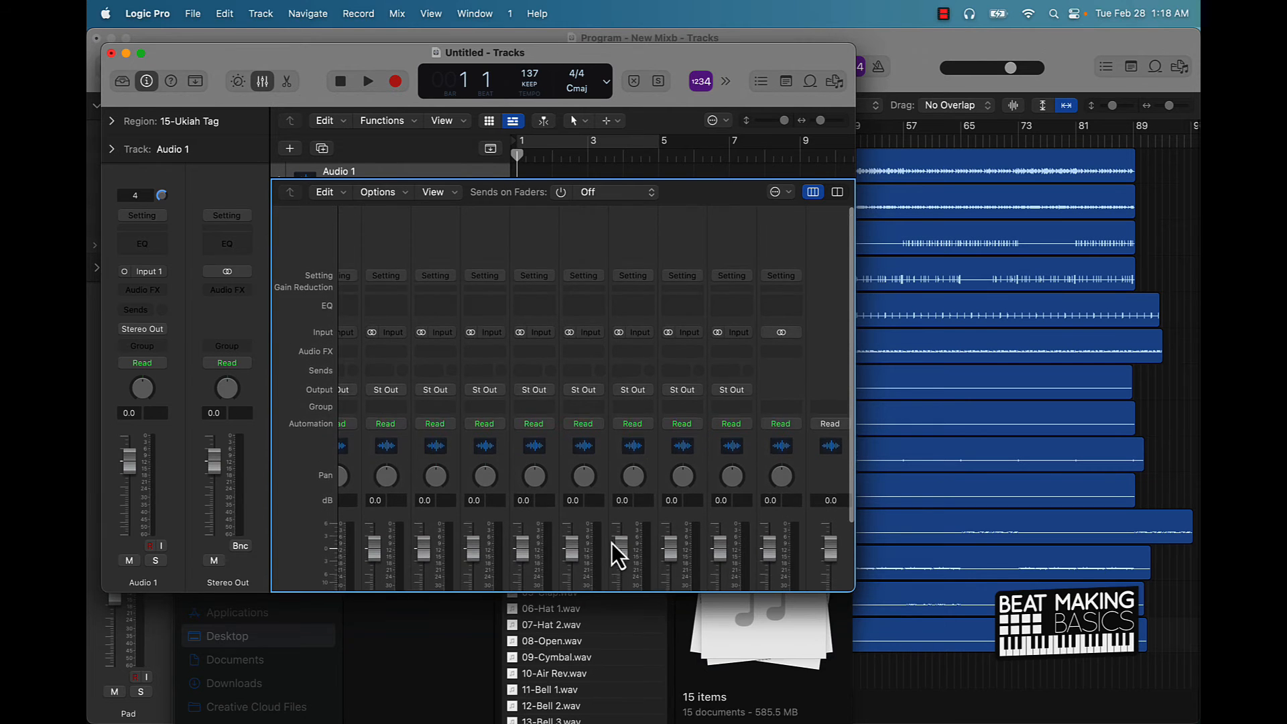
pyautogui.scroll(-2, 615, 550)
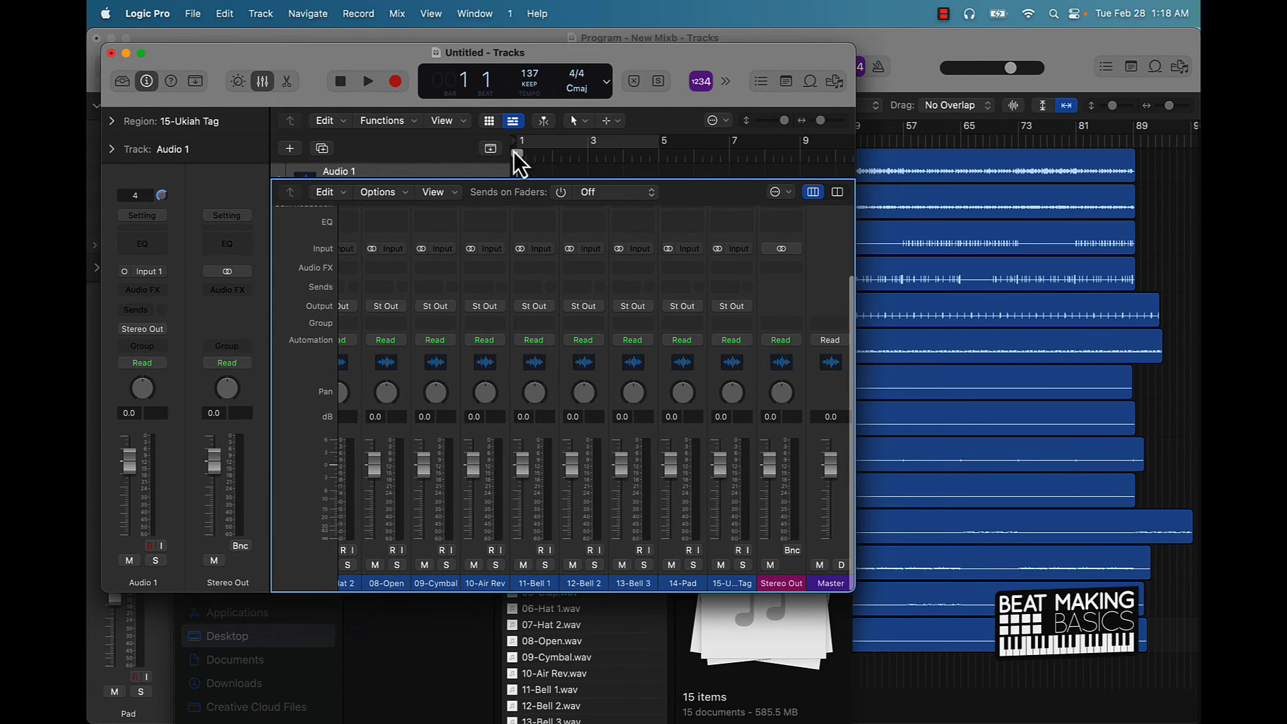
pyautogui.click(263, 82)
pyautogui.scroll(-5, 309, 321)
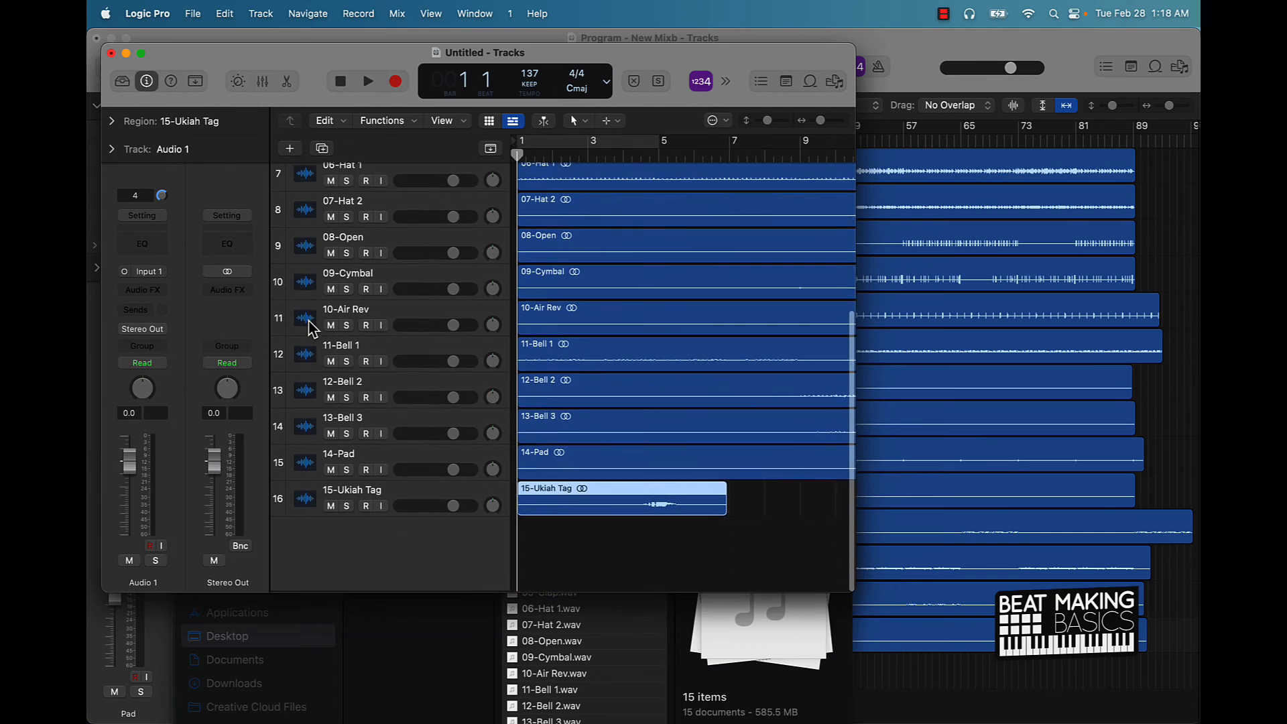
pyautogui.scroll(5, 309, 327)
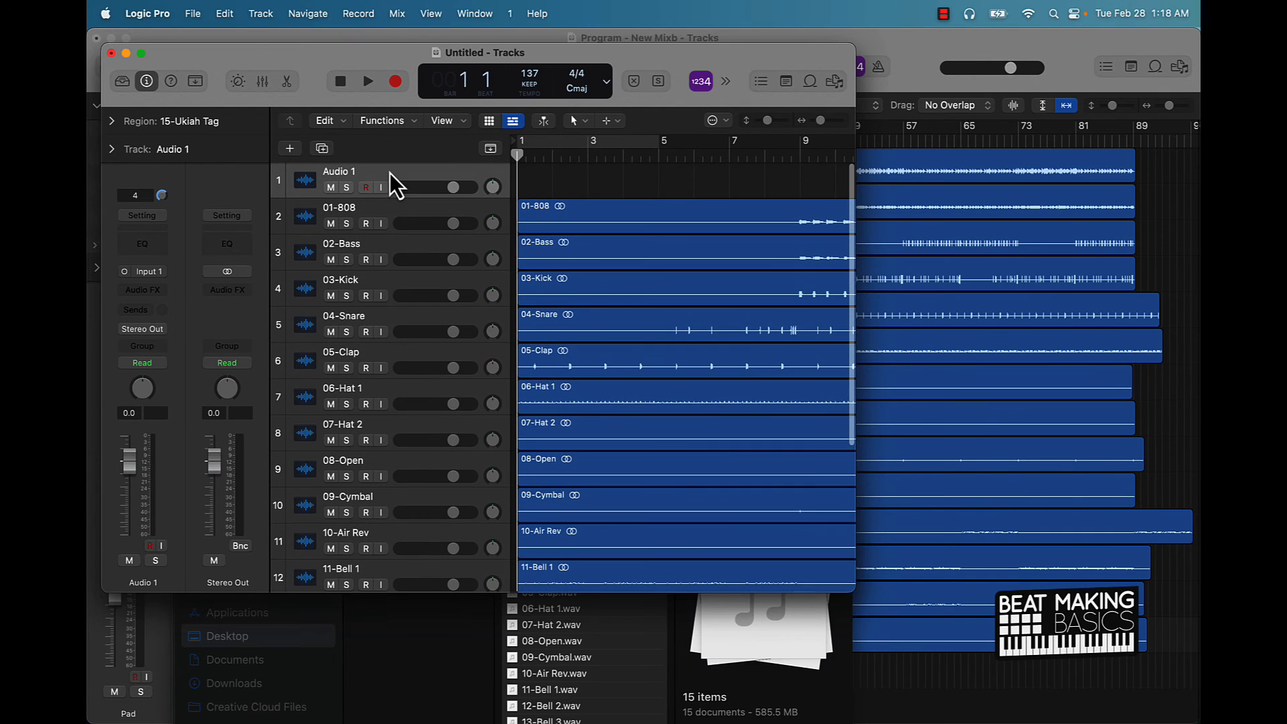
# Delete the empty Audio 1 track and close the Untitled project without saving.
pyautogui.click(389, 171)
pyautogui.press('super+BackSpace')
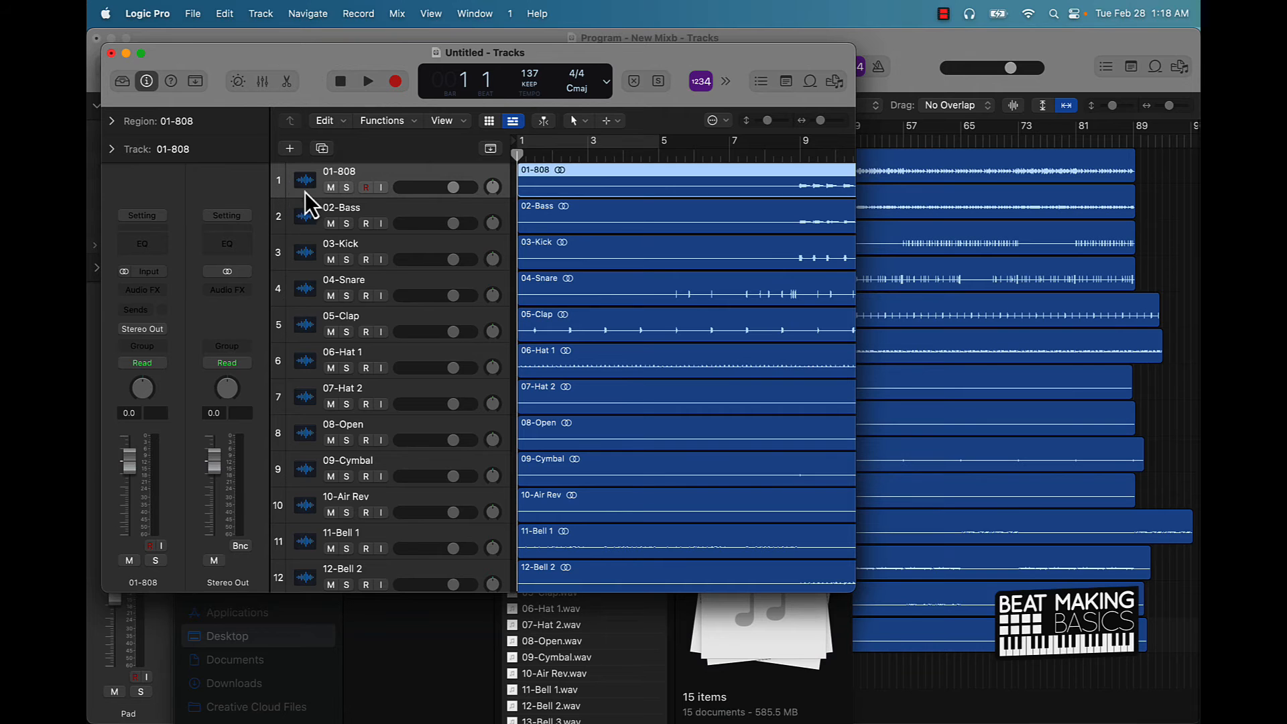
pyautogui.scroll(-2, 335, 506)
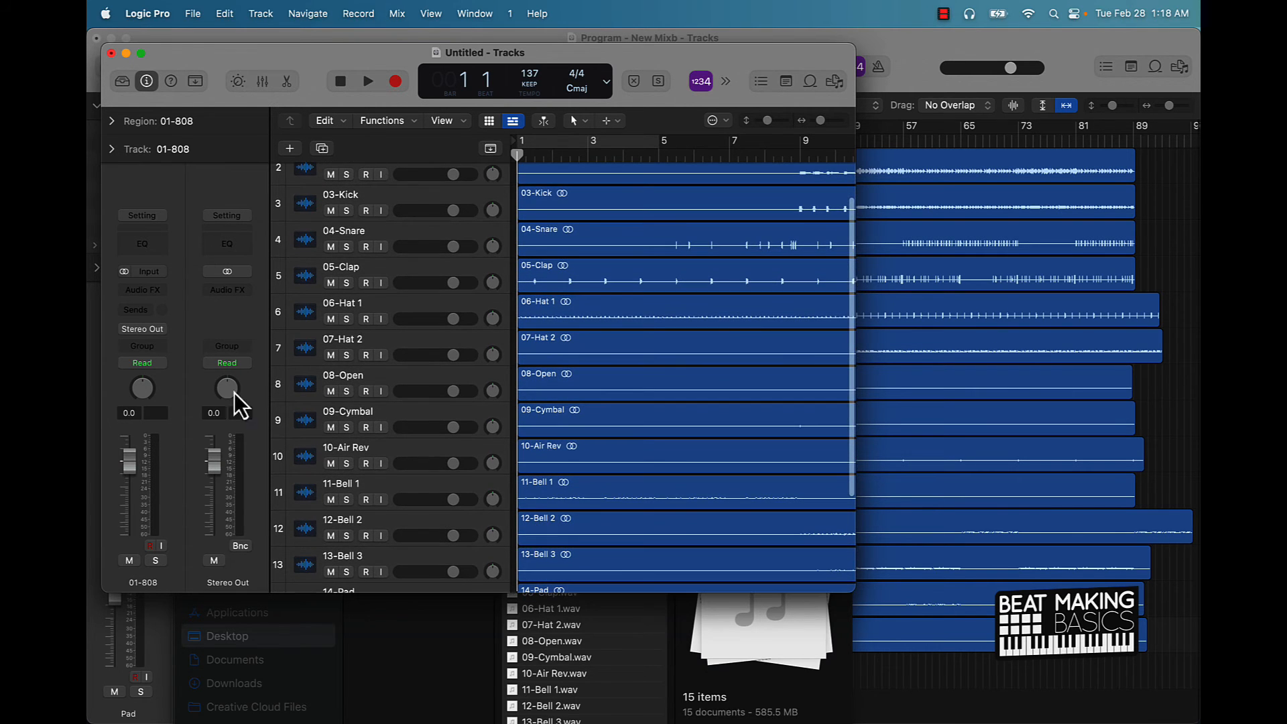
pyautogui.click(111, 53)
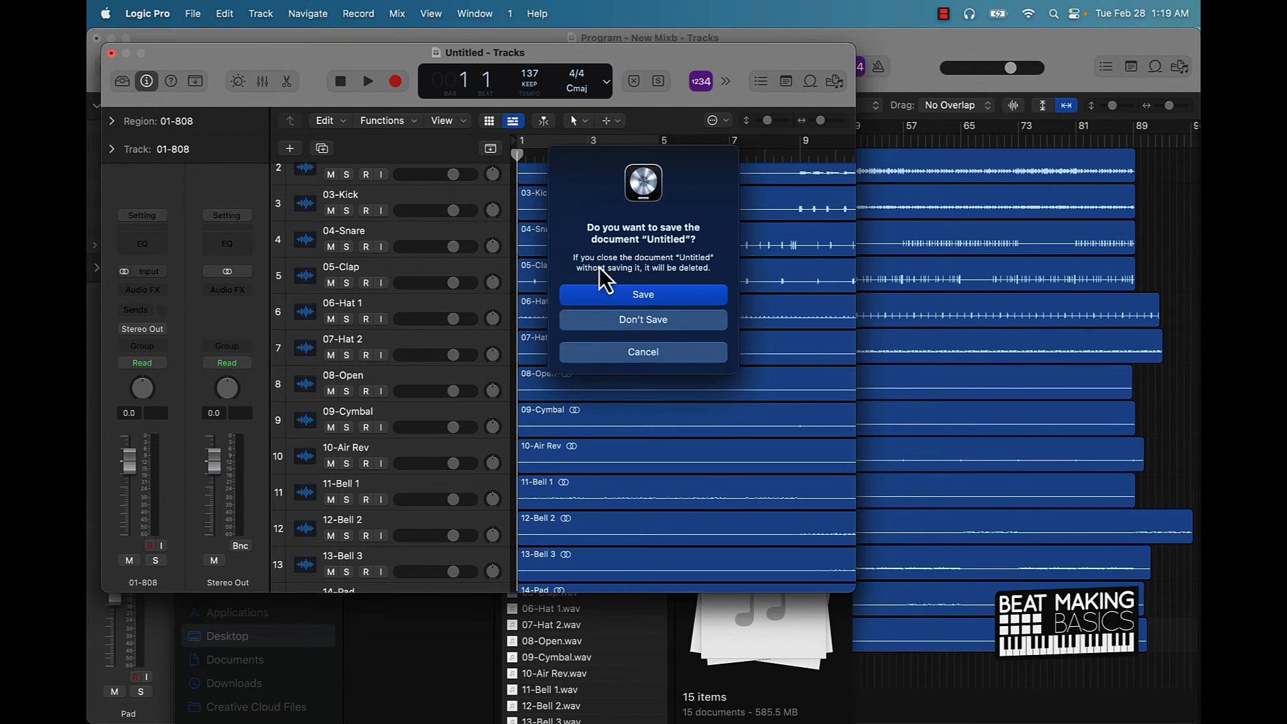
pyautogui.click(627, 314)
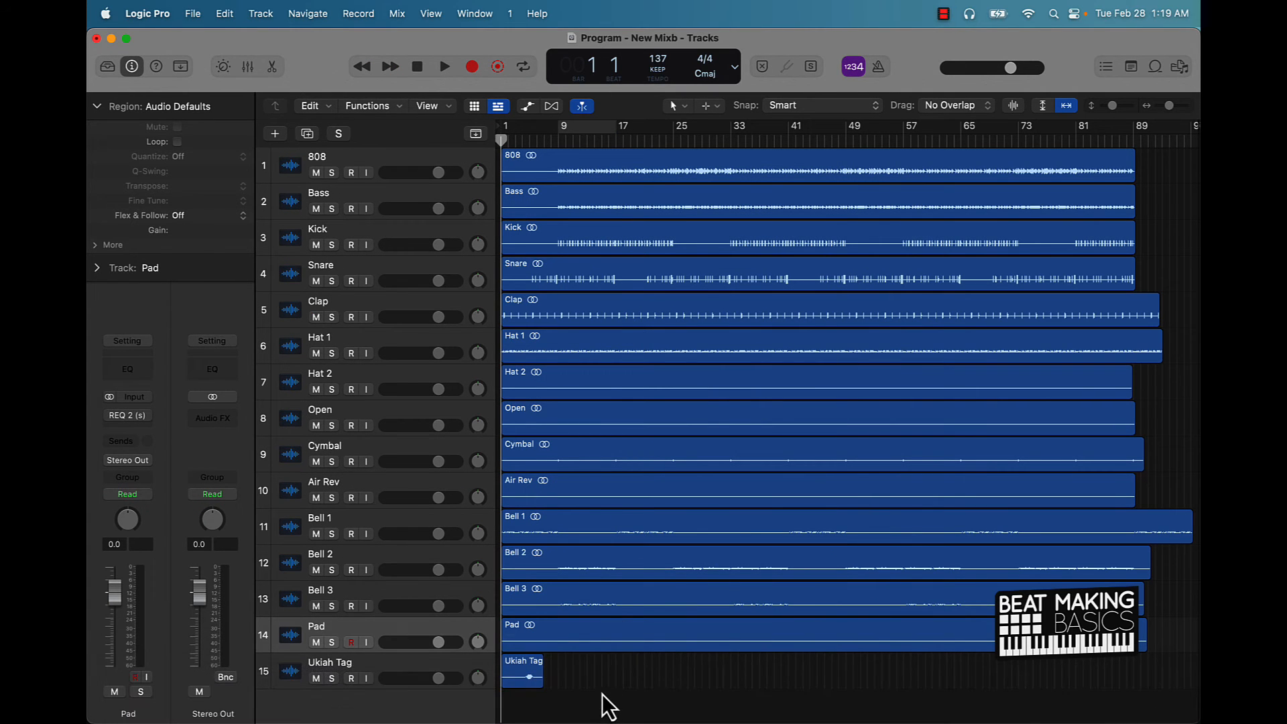
# Show the Program folder in Finder with a wider column and window.
pyautogui.moveTo(146, 722)
pyautogui.click(152, 694)
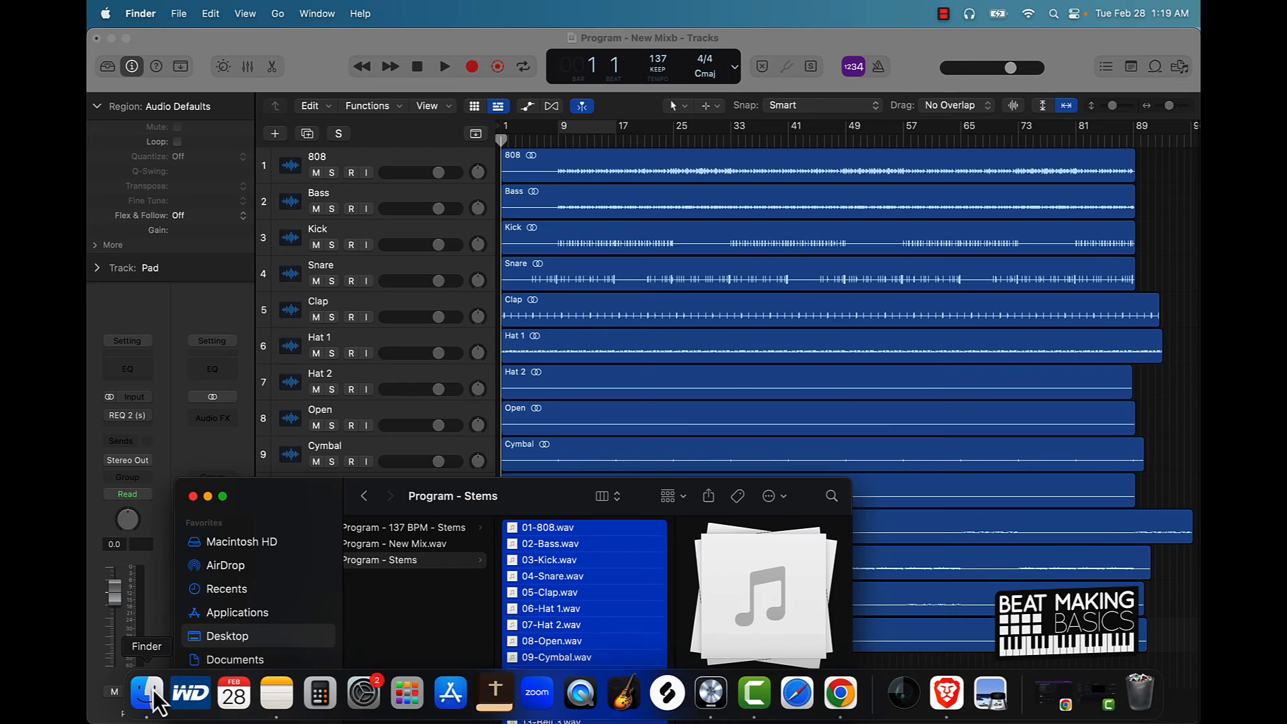
pyautogui.click(447, 601)
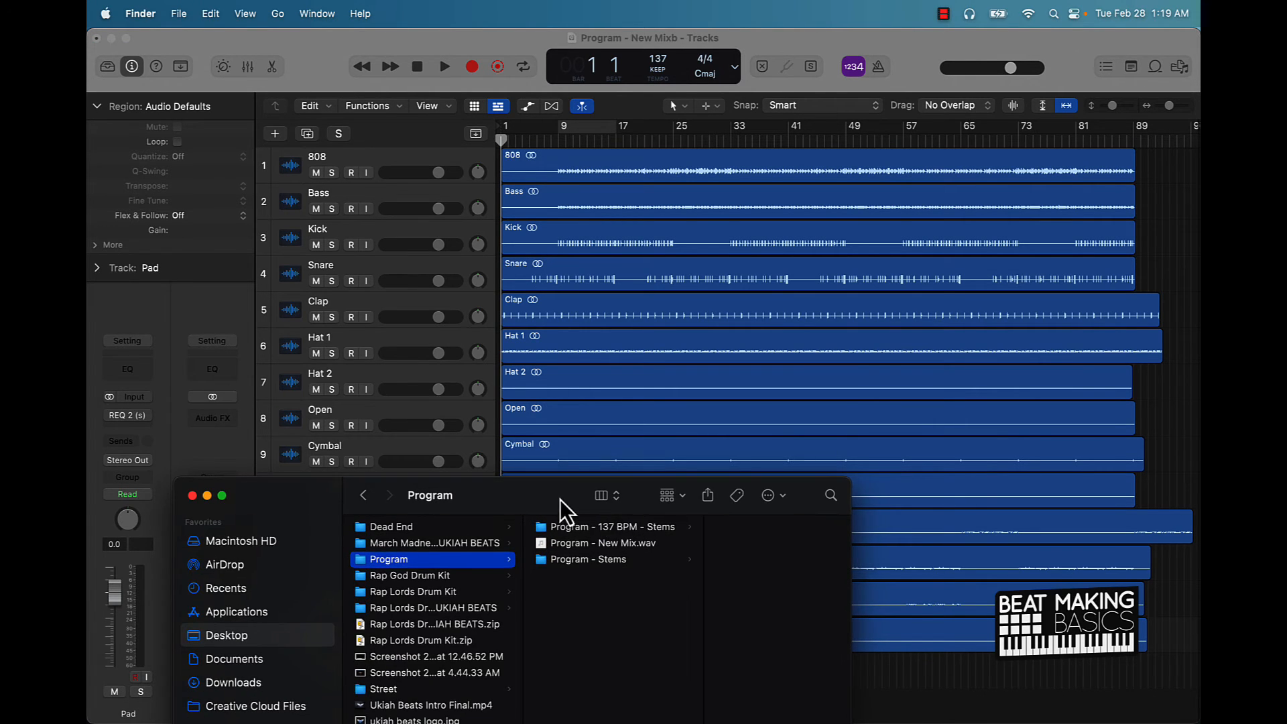
pyautogui.moveTo(561, 504); pyautogui.dragTo(505, 343)
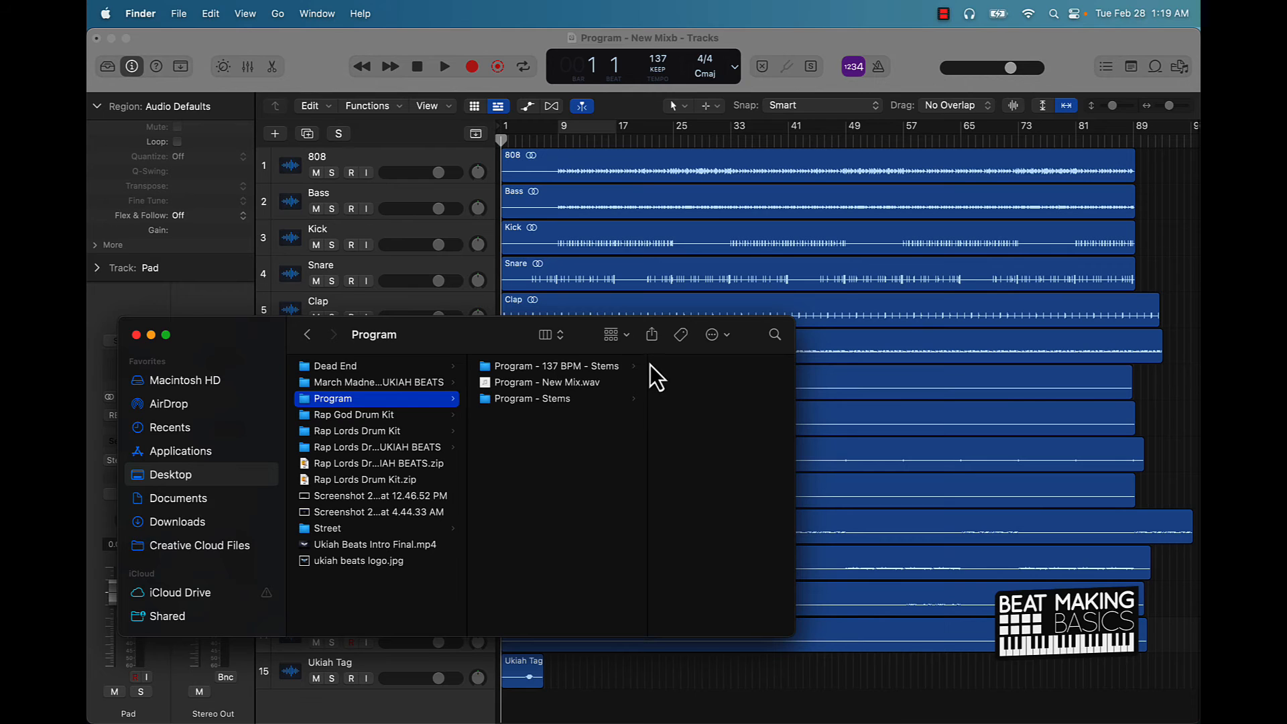
pyautogui.moveTo(649, 362); pyautogui.dragTo(671, 364)
pyautogui.moveTo(795, 361); pyautogui.dragTo(885, 362)
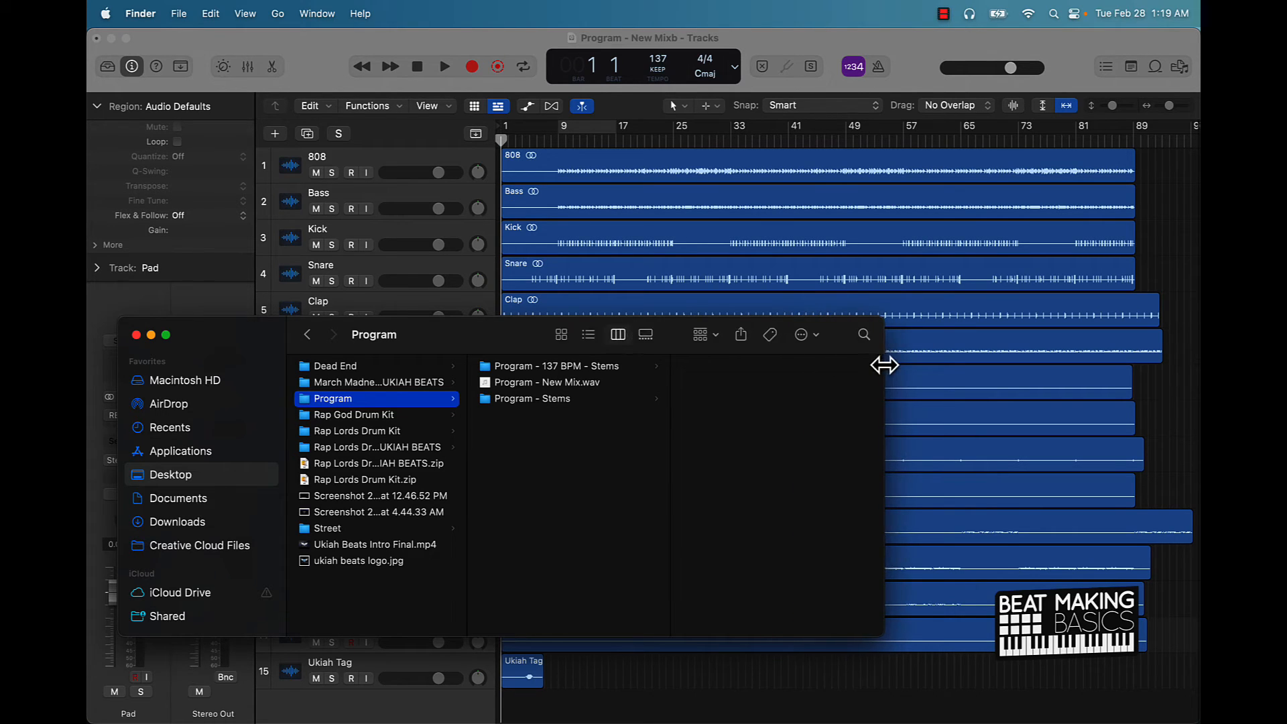
# Compare Program - 137 BPM - Stems with the numbered Program - Stems files, then minimize Finder.
pyautogui.click(551, 368)
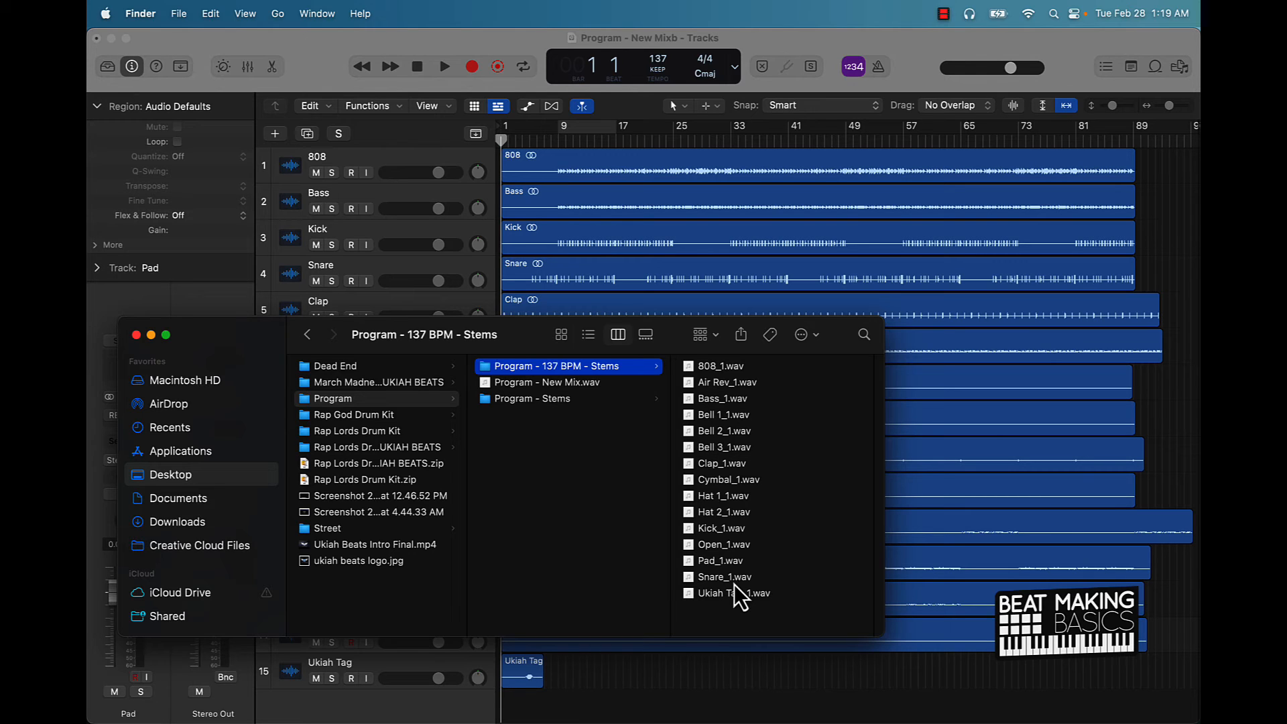
pyautogui.click(558, 399)
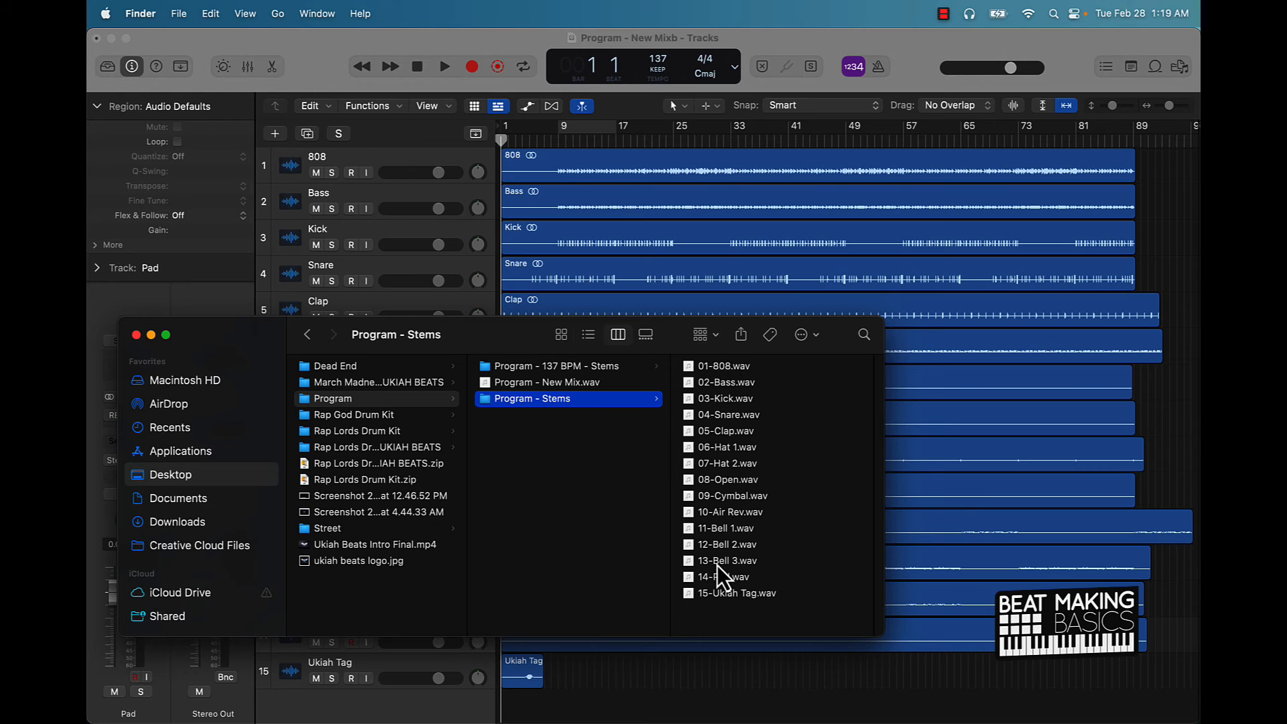
pyautogui.click(151, 335)
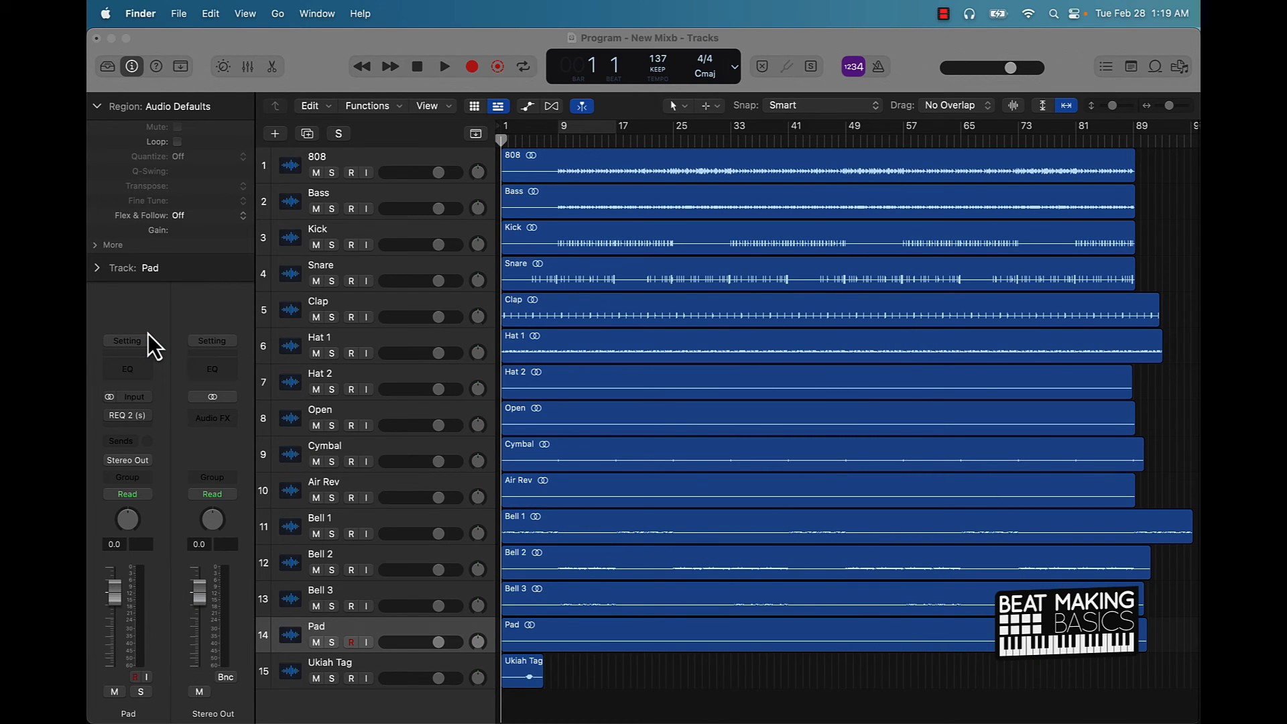